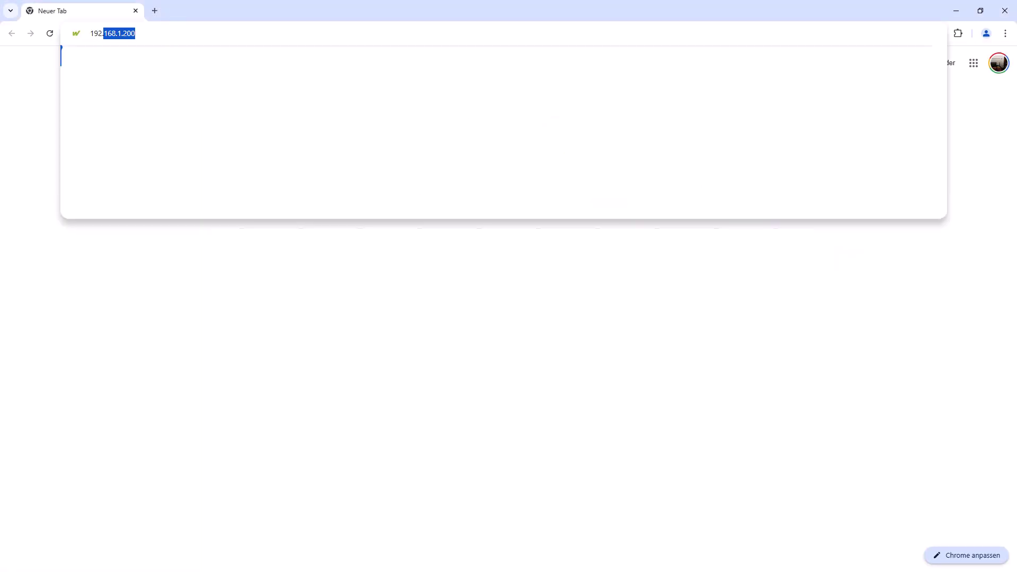
type(".168.1.2")
Log in to EDM2 at 192.168.1.200 as admin, bypassing the certificate warning, and view project settings.
key("Return")
left_click(372, 297)
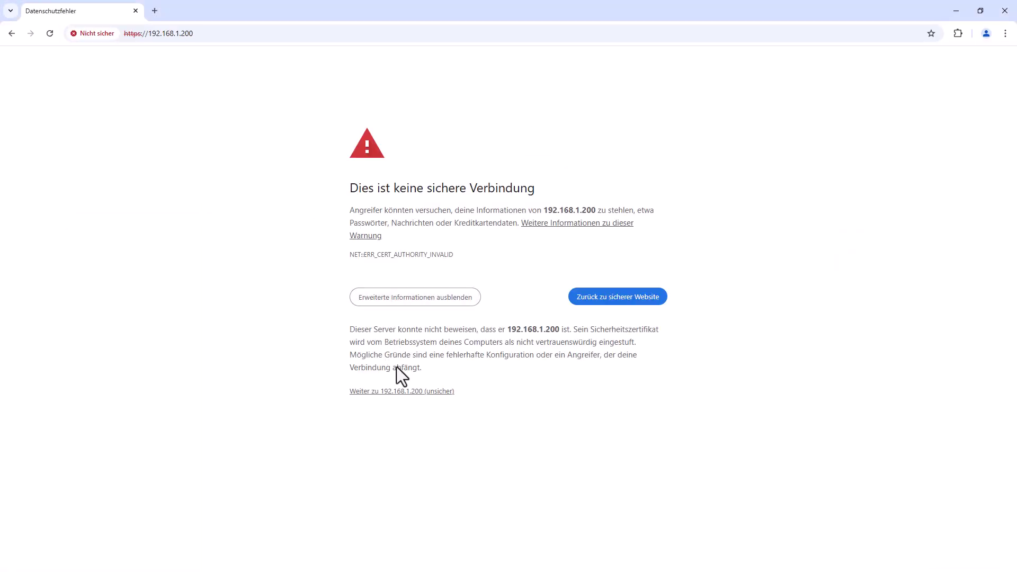
left_click(394, 390)
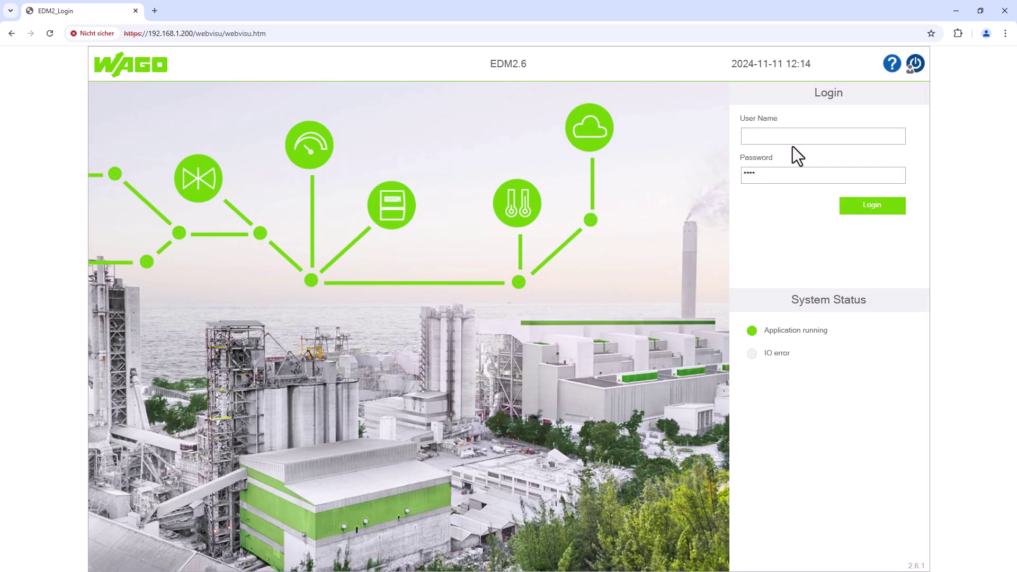
left_click(798, 137)
key("Return")
left_click(812, 176)
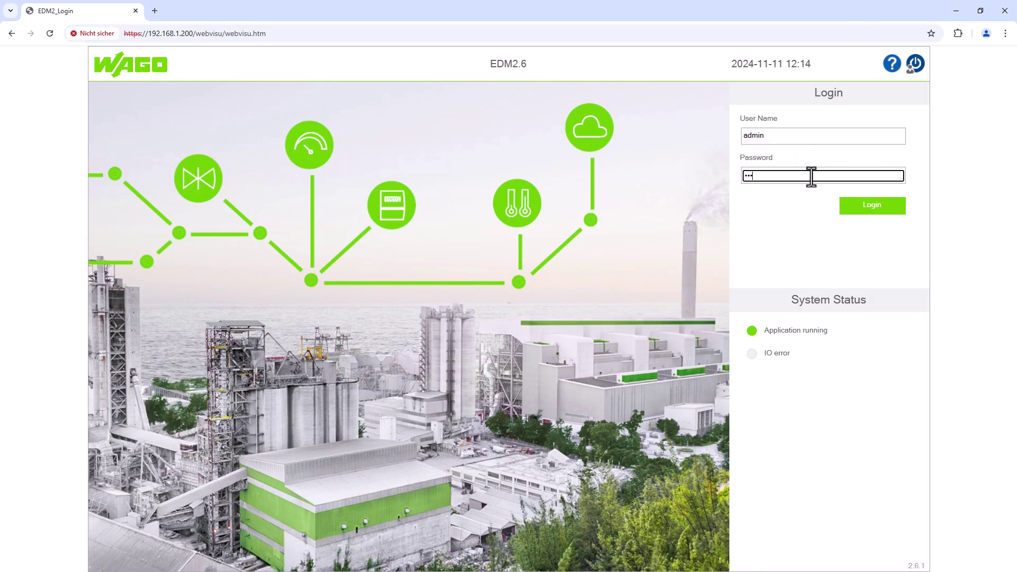
left_click(870, 206)
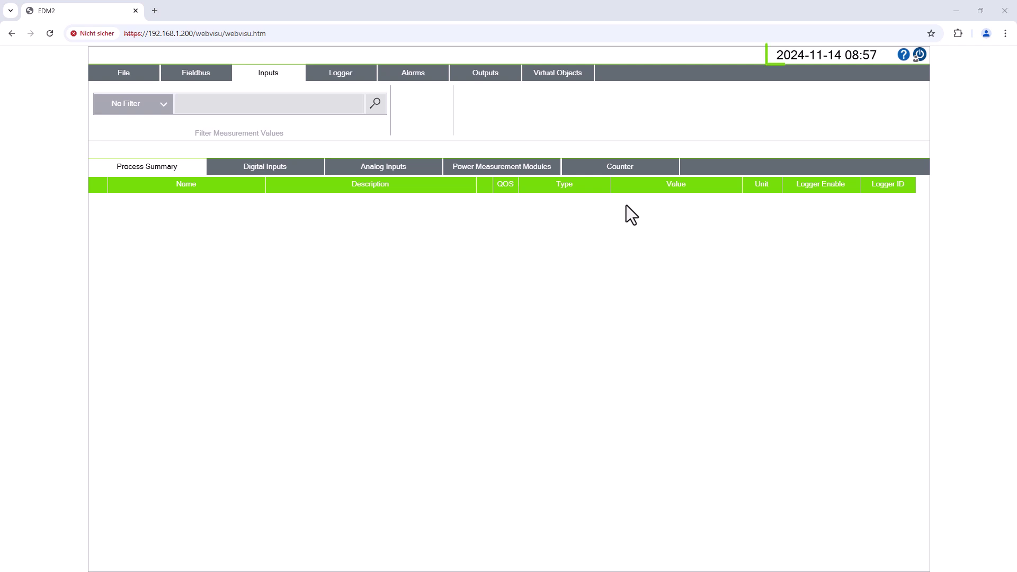
left_click(144, 74)
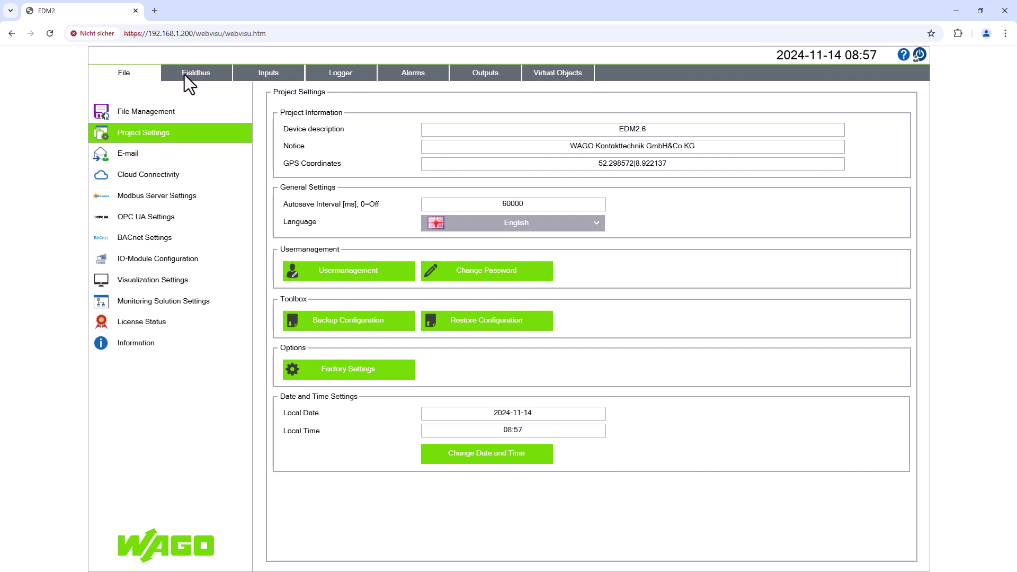
Add digital input channel 1 from the Digital Inputs list to the process summary.
left_click(290, 72)
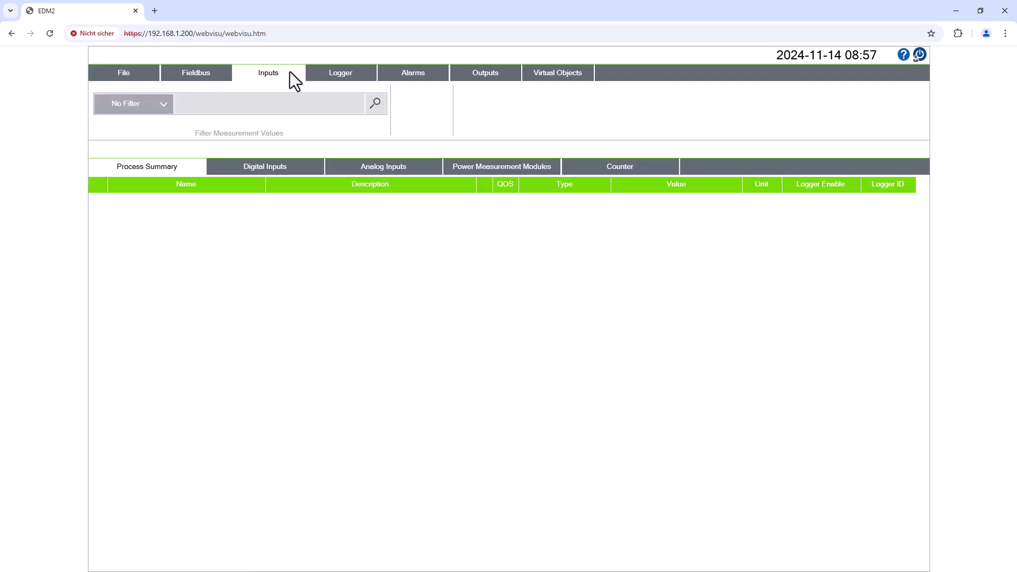
left_click(306, 165)
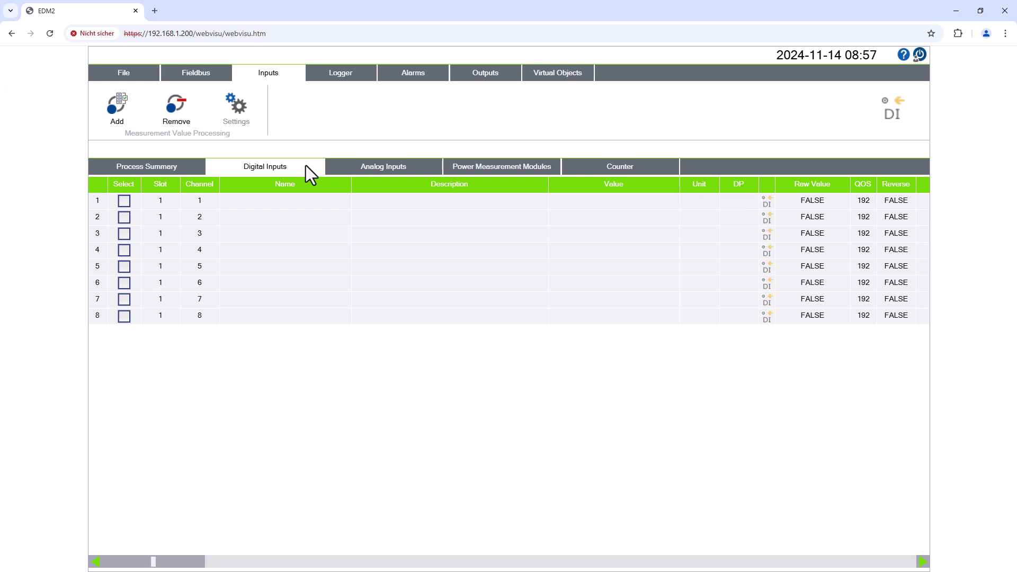
left_click(124, 200)
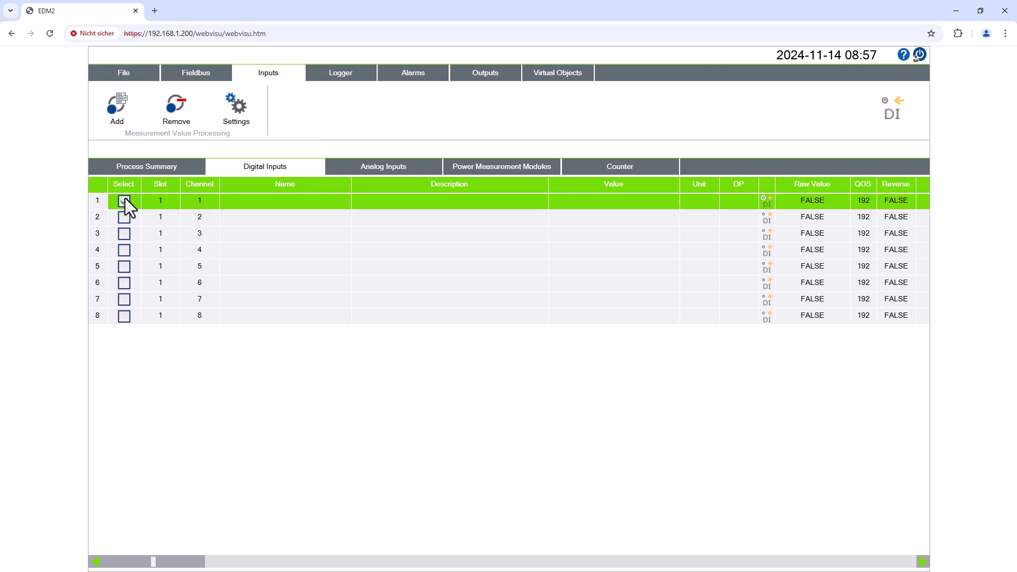
left_click(117, 108)
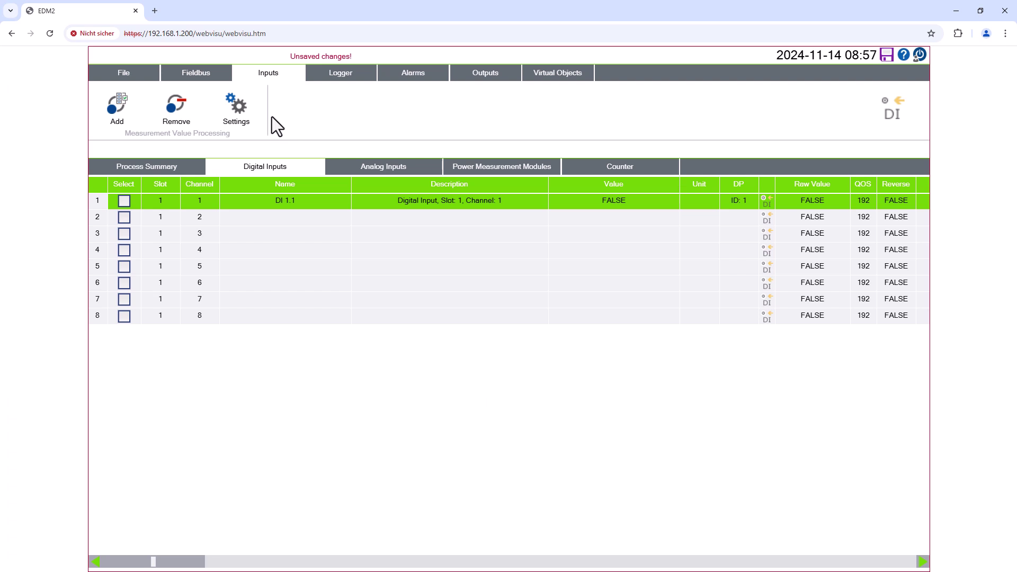
Rename digital input channel 1 to Hall1_Door1_open and confirm the settings.
left_click(237, 120)
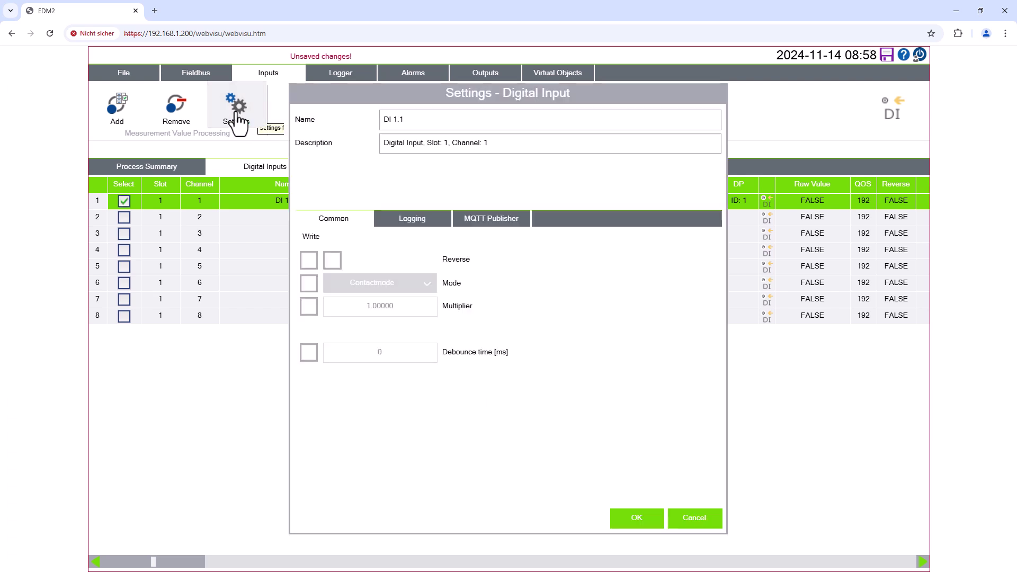
left_click(409, 127)
type("Hall1")
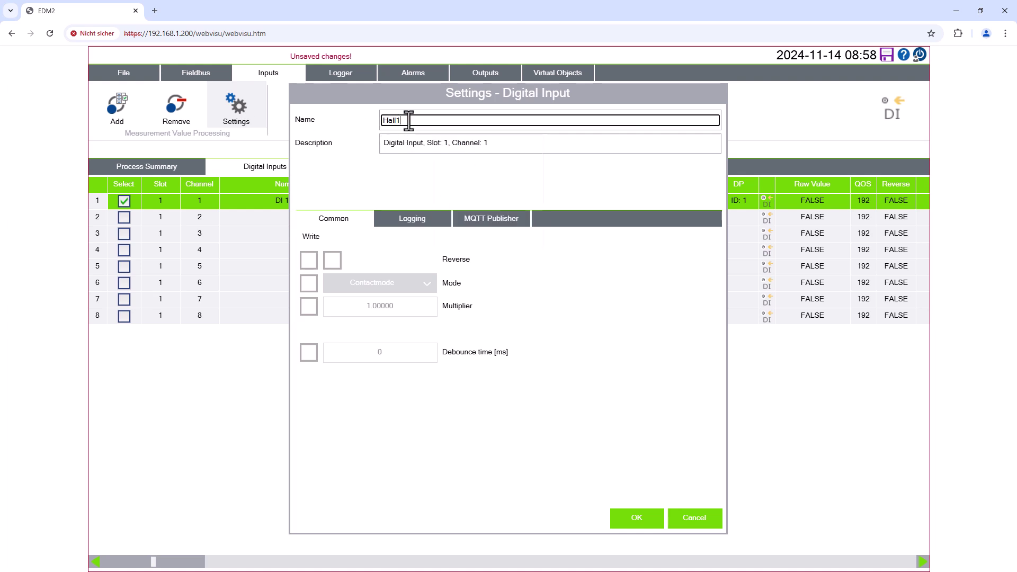
type("_Upor1_open")
left_click(643, 516)
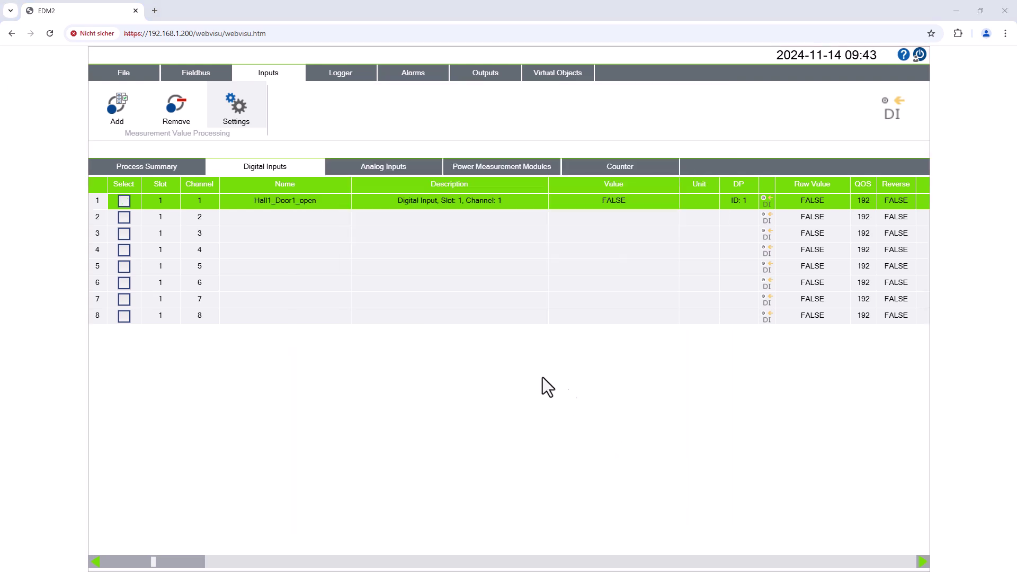
left_click(187, 167)
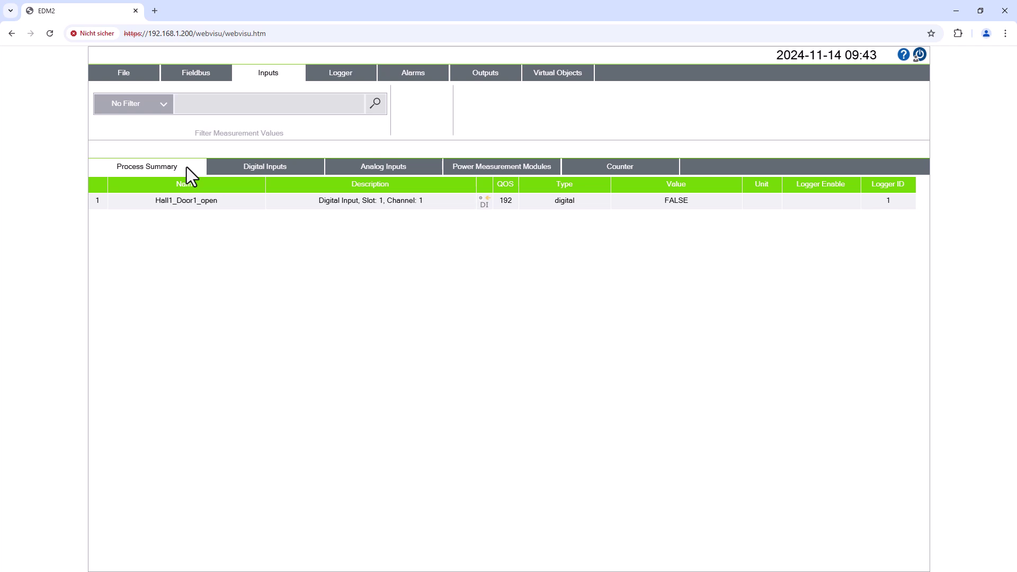
Add analog input slot 3 channel 1 to the process summary.
left_click(425, 169)
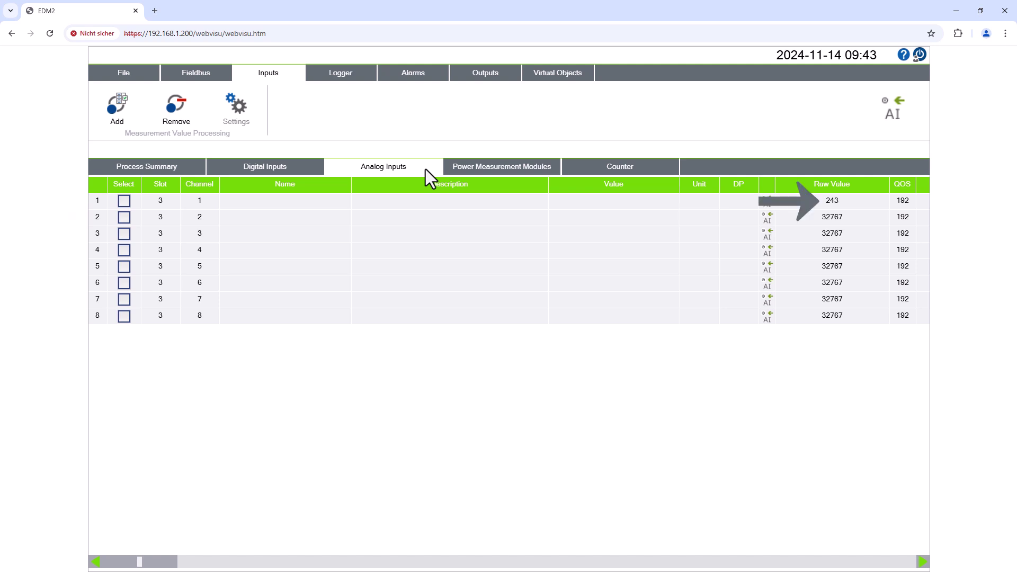
left_click(124, 200)
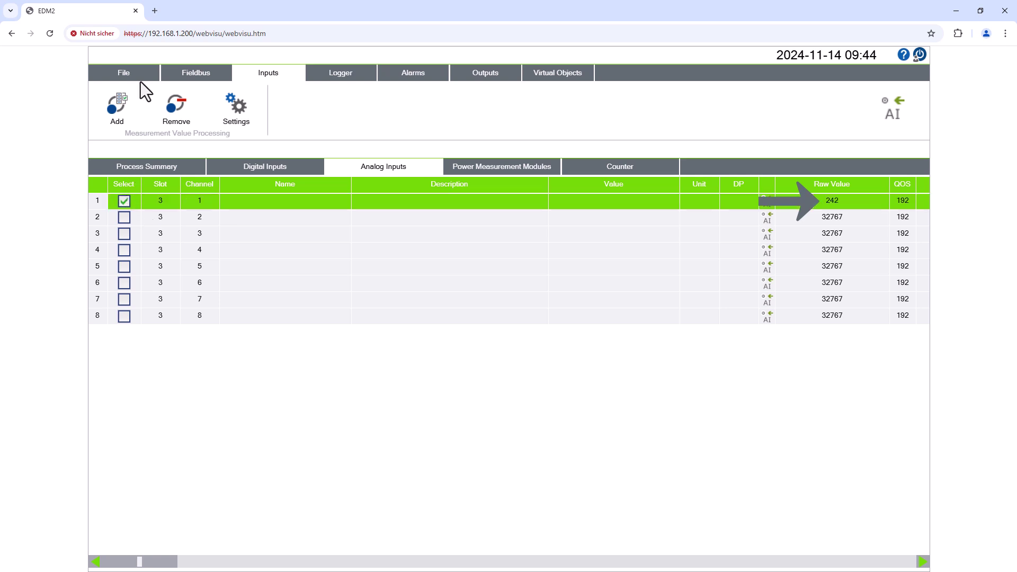
left_click(134, 108)
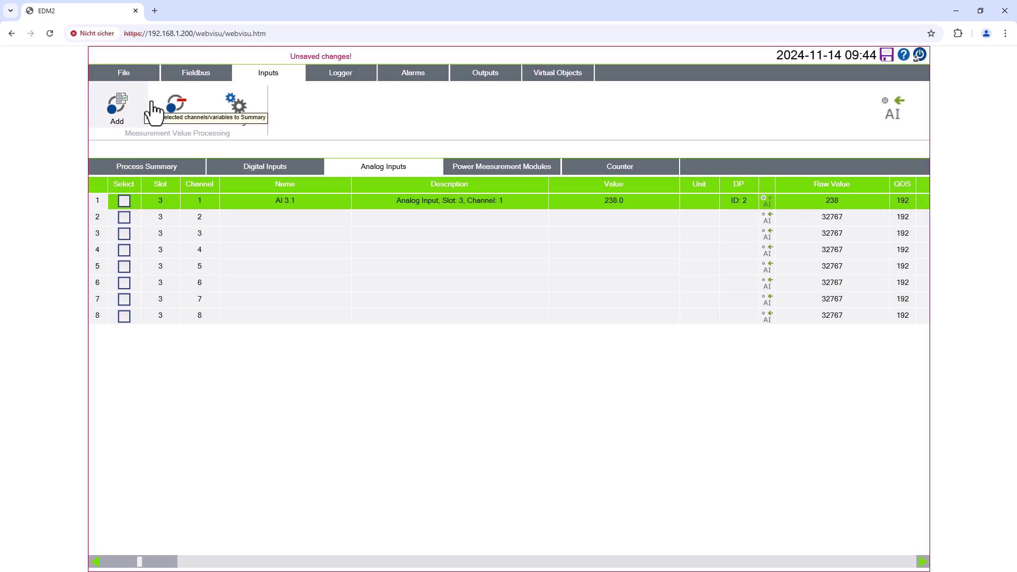
Name the analog channel Hall1_Temp with unit °C and an overridden gain of 0.1.
left_click(248, 111)
triple_click(389, 134)
type("Hall")
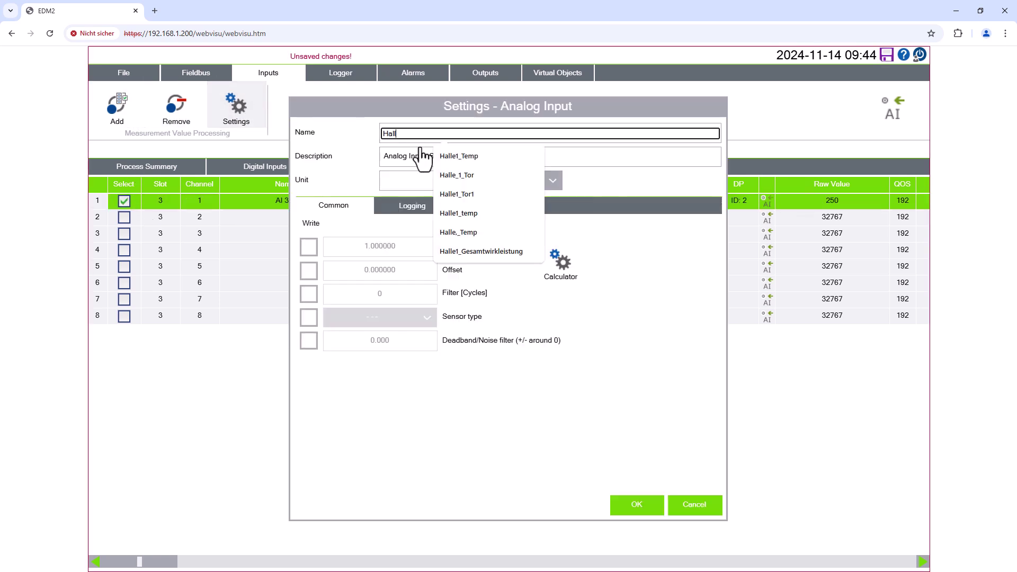
type("1_Temp")
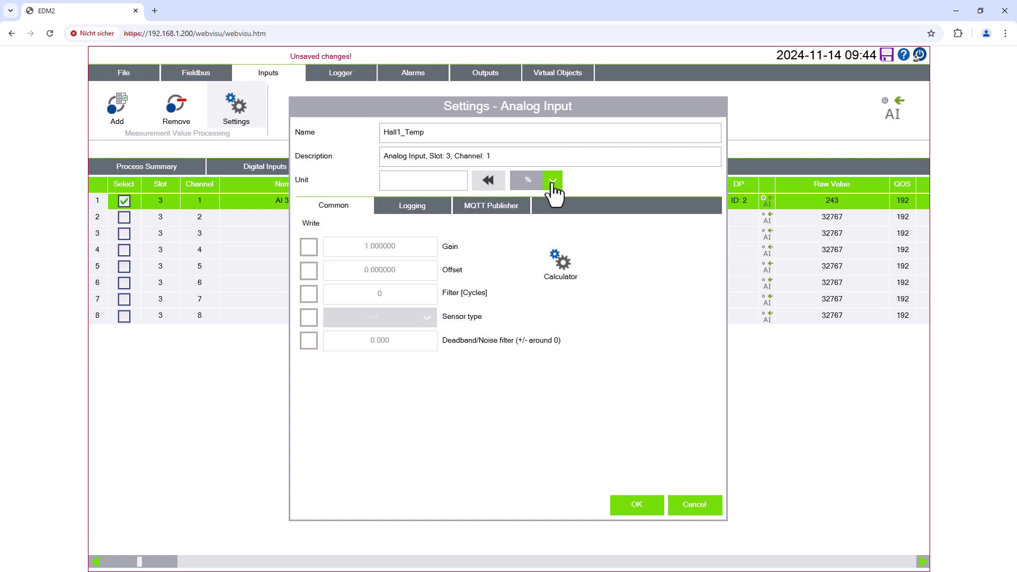
left_click(553, 182)
left_click(530, 235)
left_click(490, 184)
left_click(309, 248)
left_click(387, 251)
type("0")
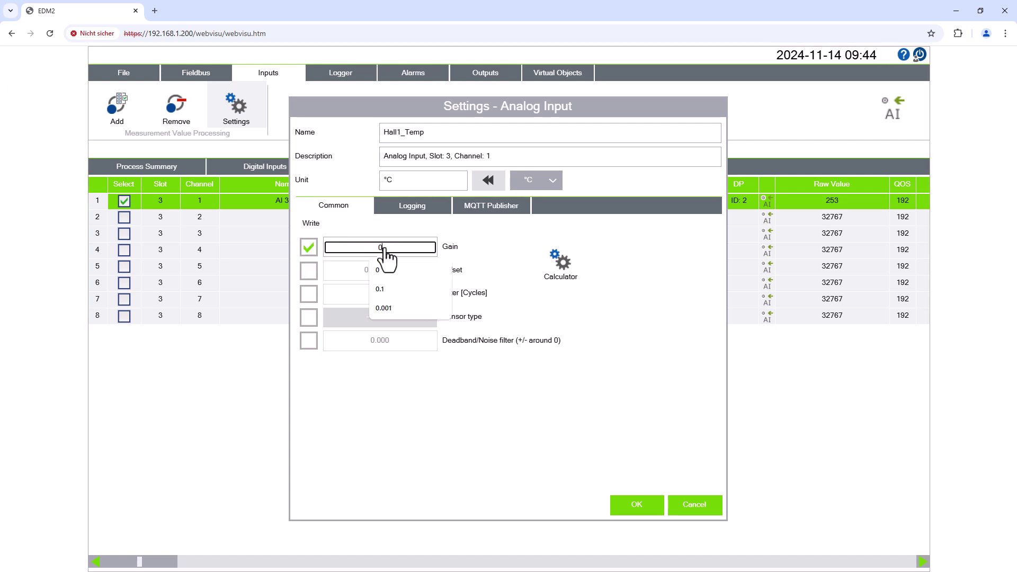
type(".1")
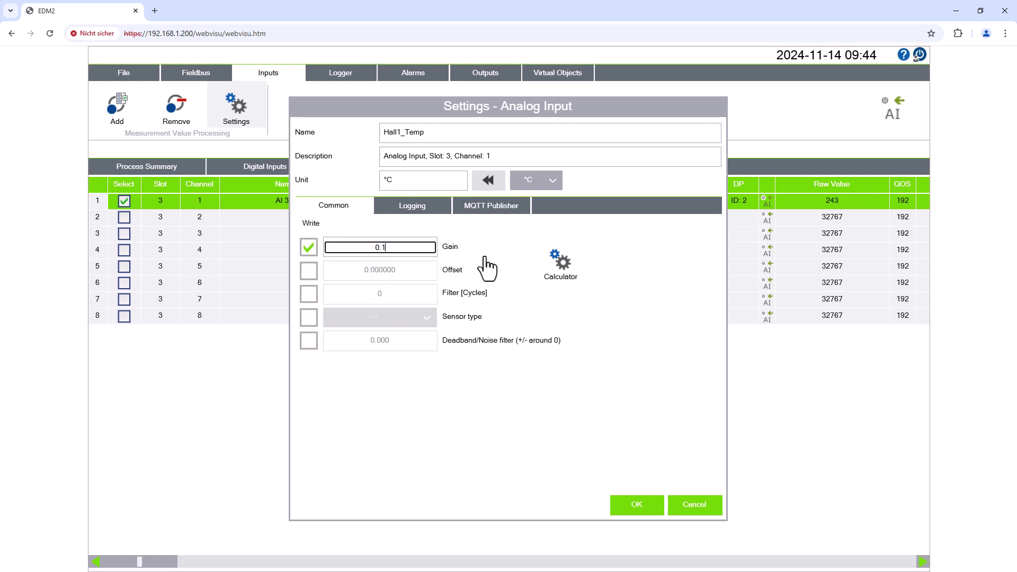
key("Return")
left_click(640, 506)
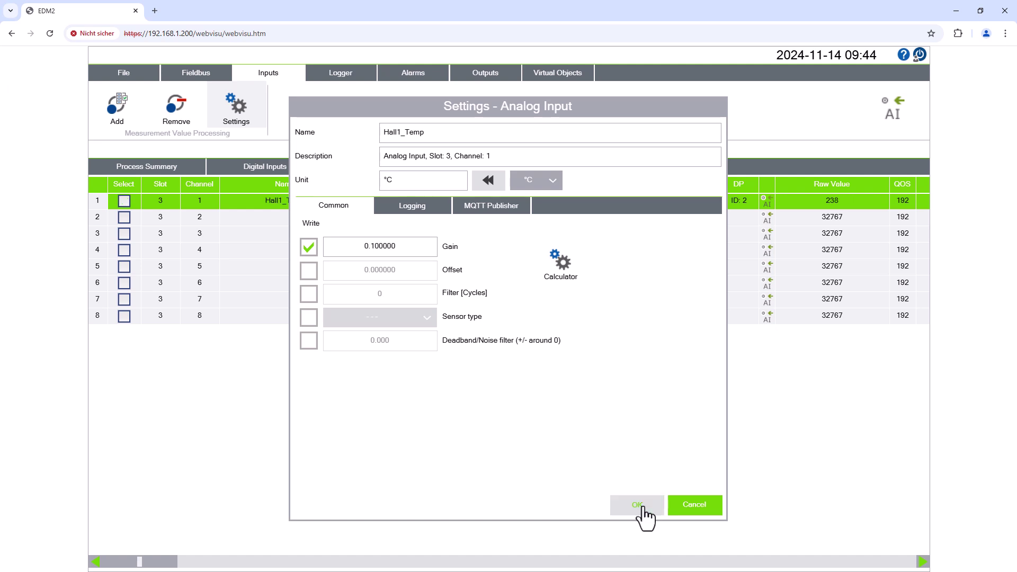
Add the 750-495 module's Total Active Power measurement to the process summary.
left_click(186, 170)
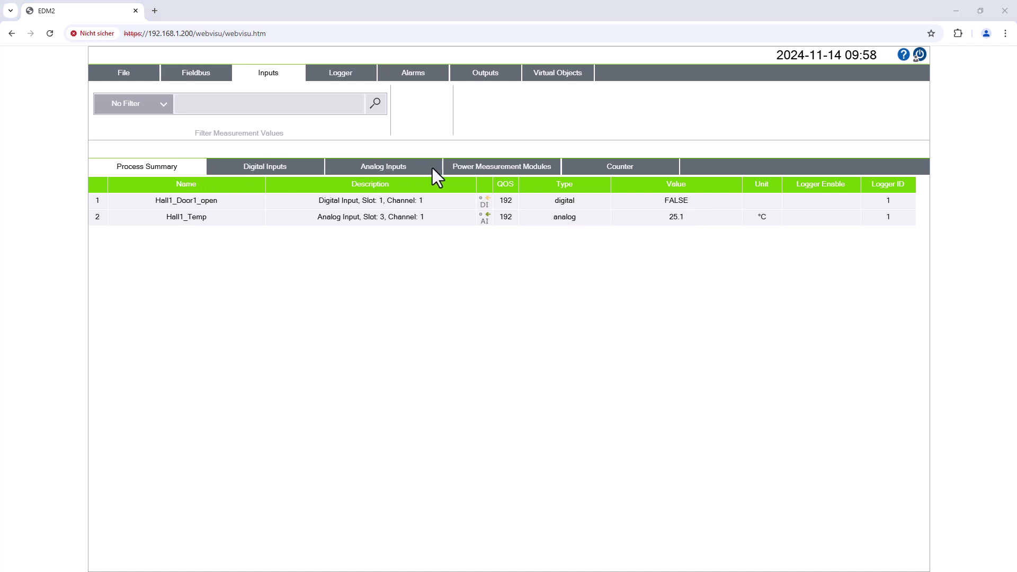
left_click(501, 166)
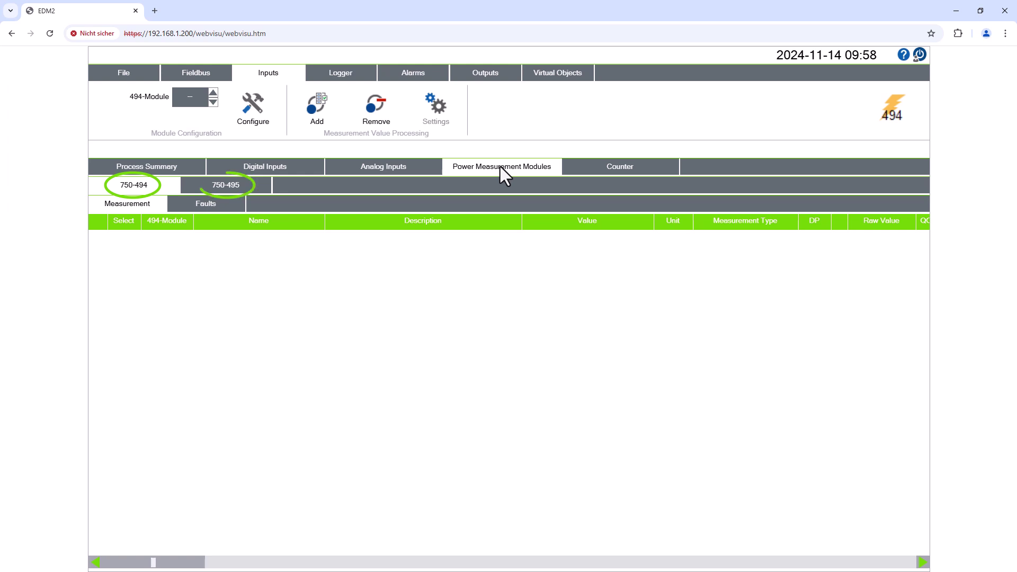
left_click(248, 187)
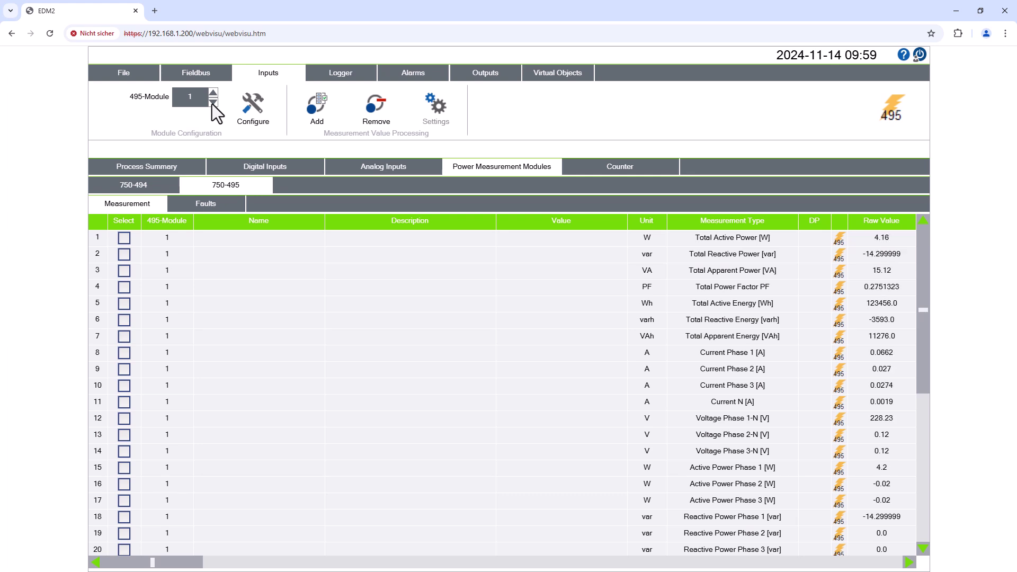
left_click(126, 239)
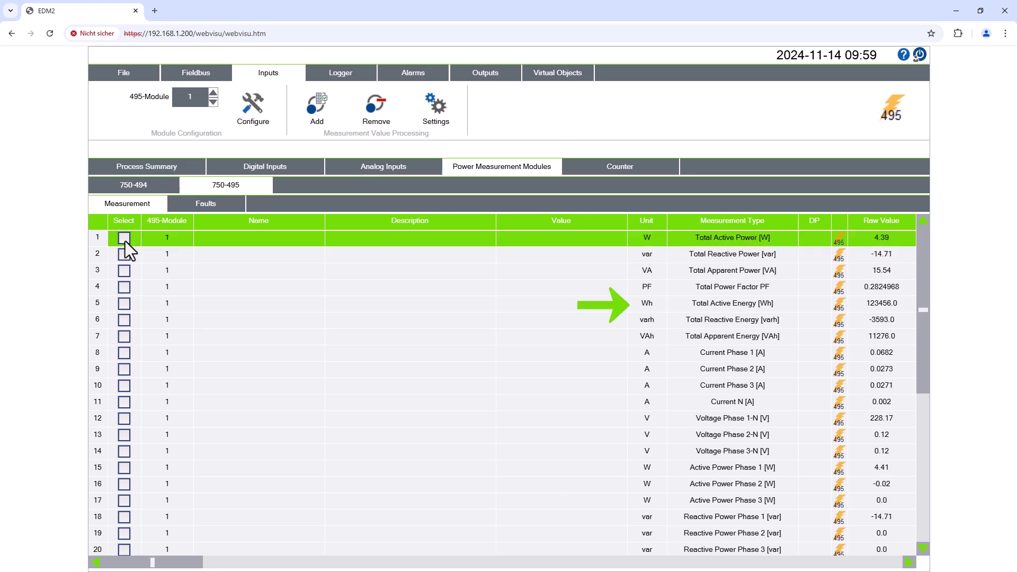
left_click(316, 116)
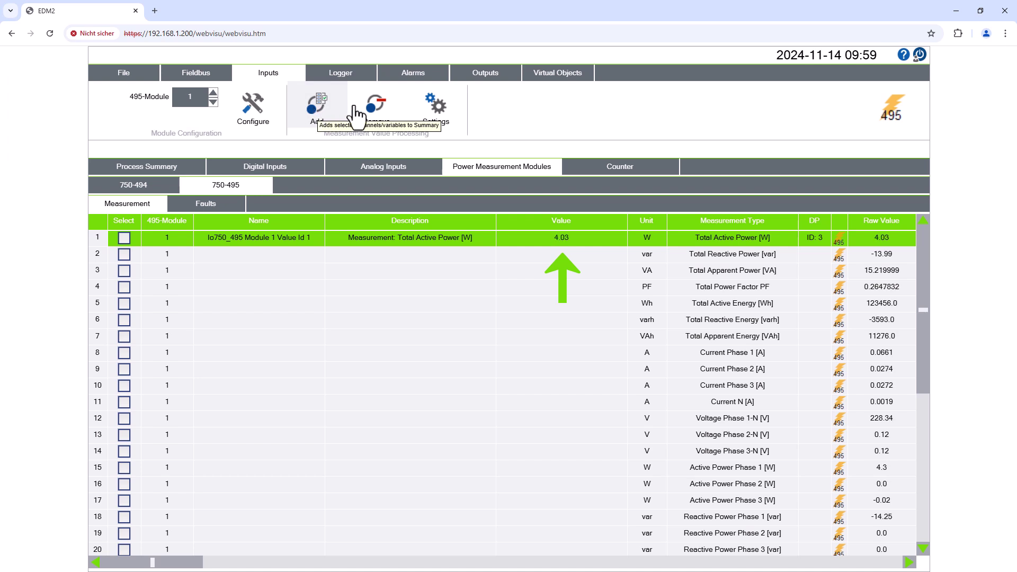
Rename Total Active Power to Hall1_total_active_power, with unit KW and gain 0.001.
left_click(433, 106)
left_click(432, 133)
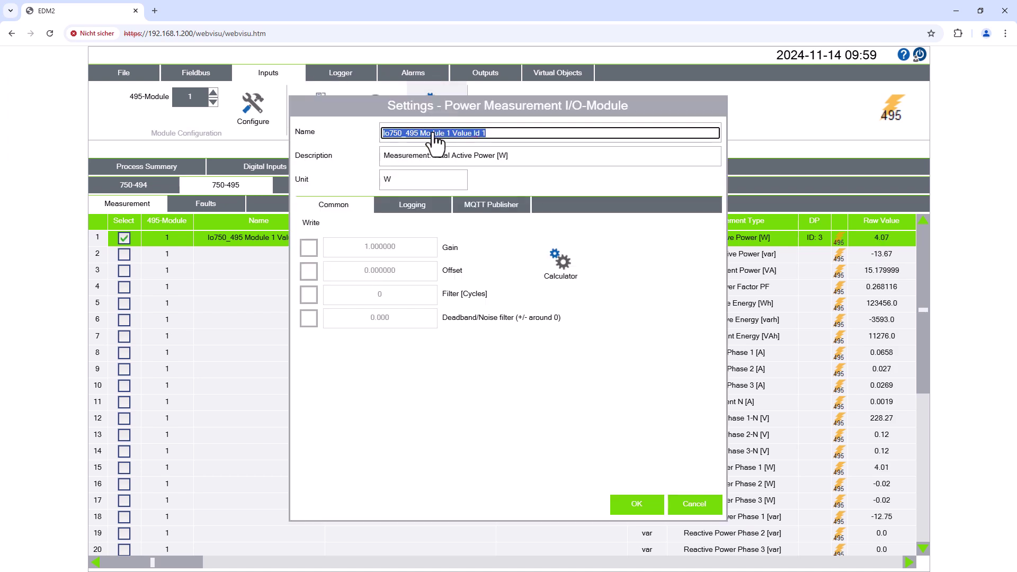
type("Hall1_total")
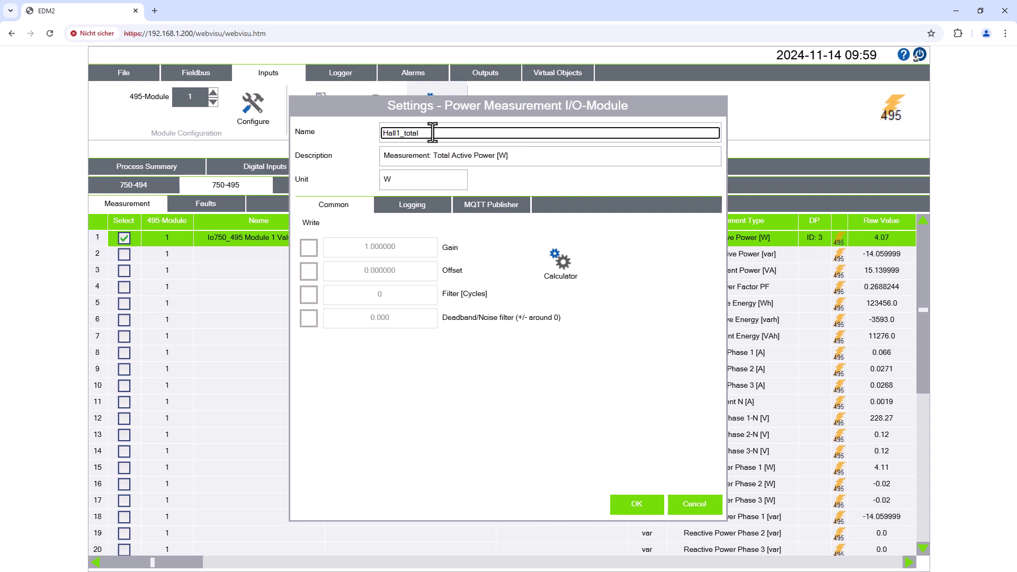
type("_active_power")
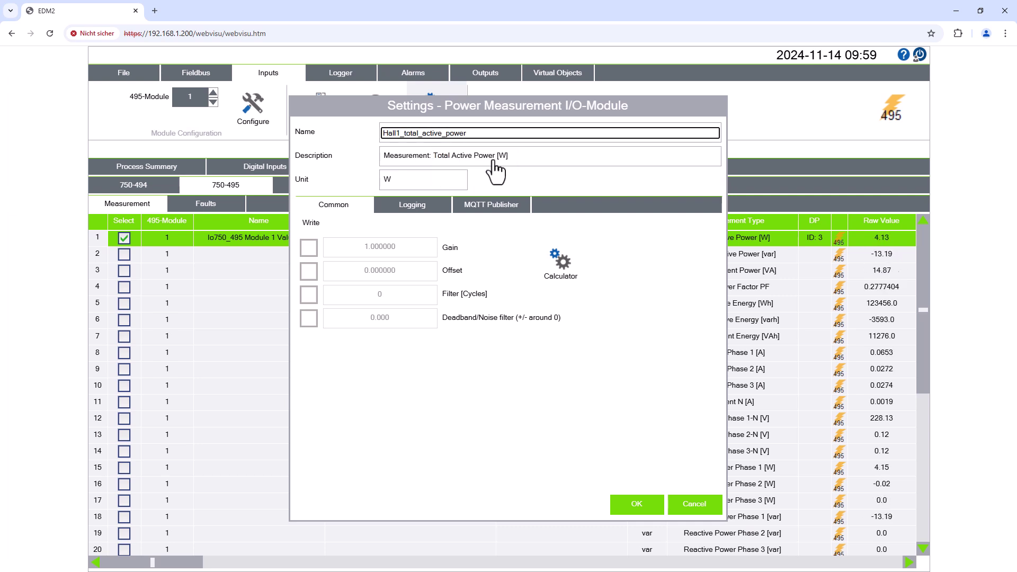
left_click(498, 157)
type("K")
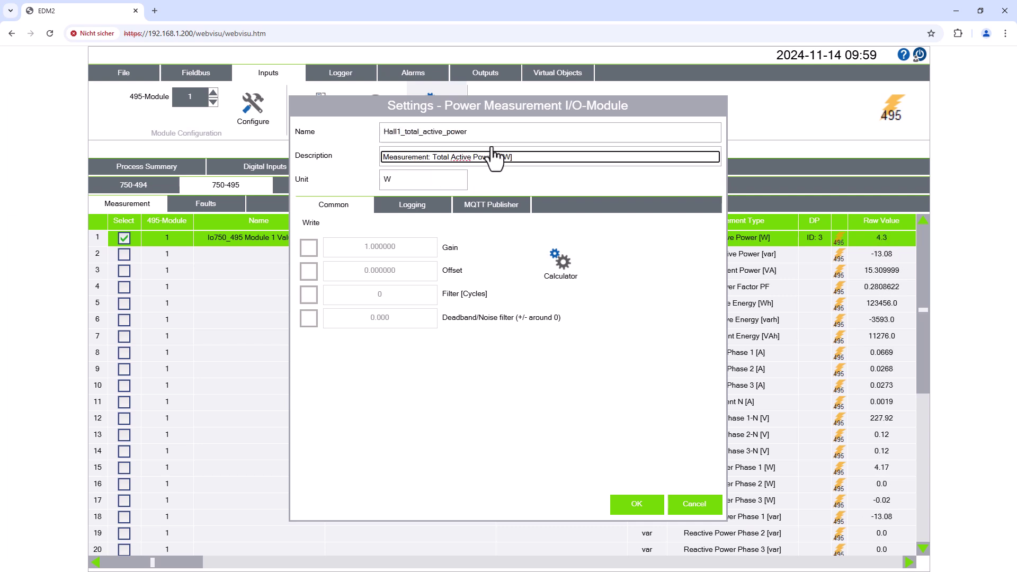
double_click(383, 180)
type("KW")
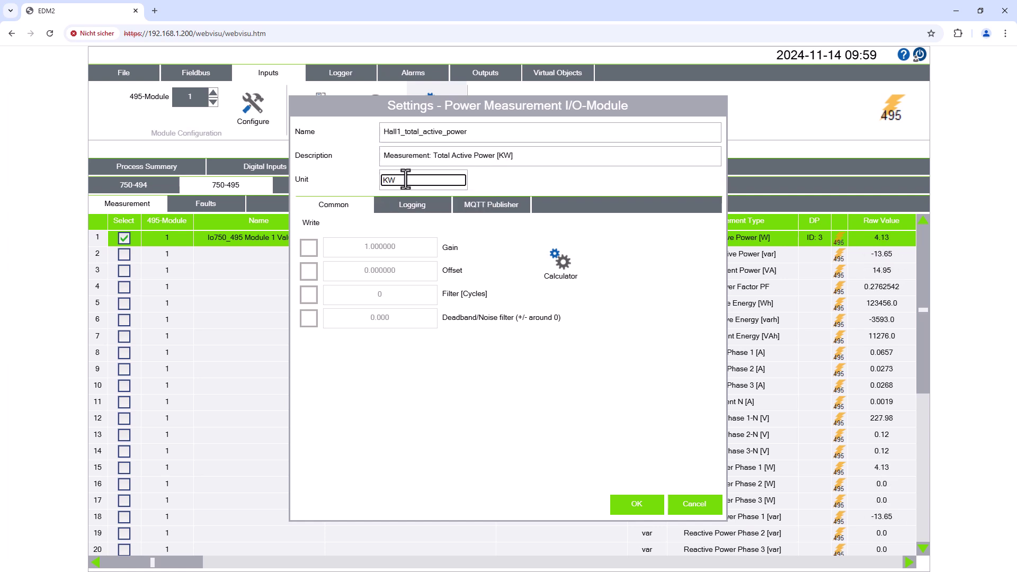
left_click(310, 249)
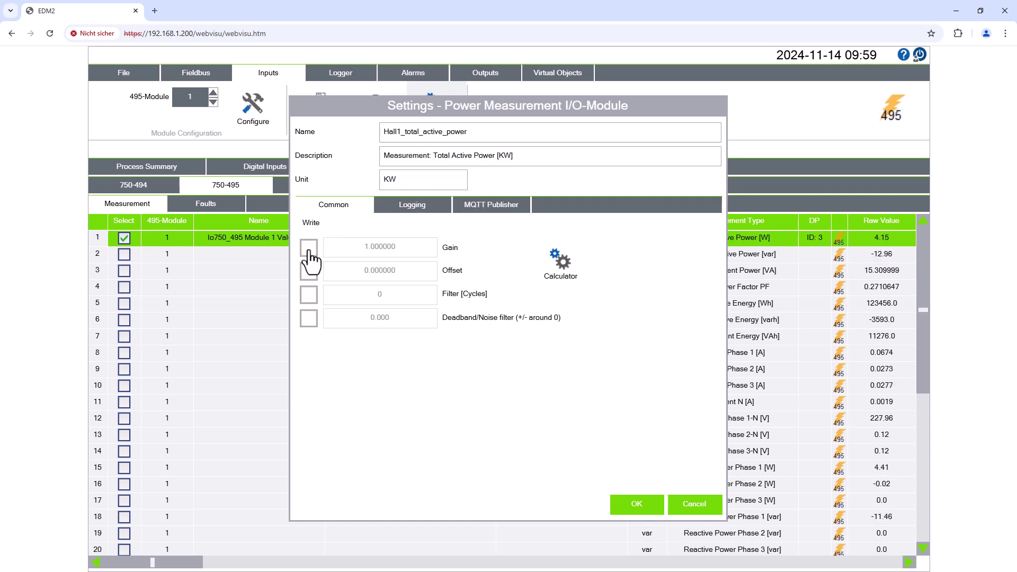
left_click(365, 249)
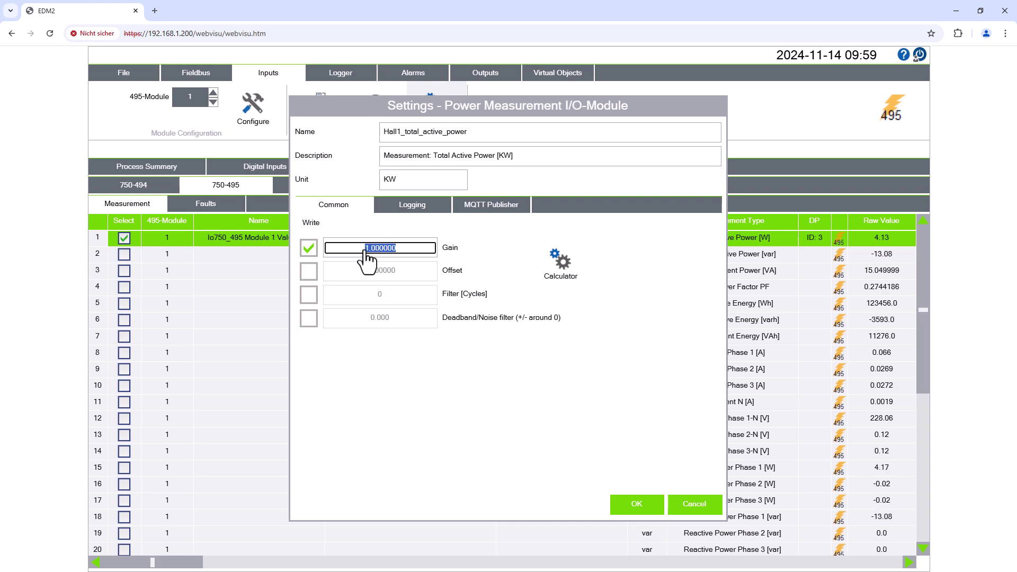
type("0.00")
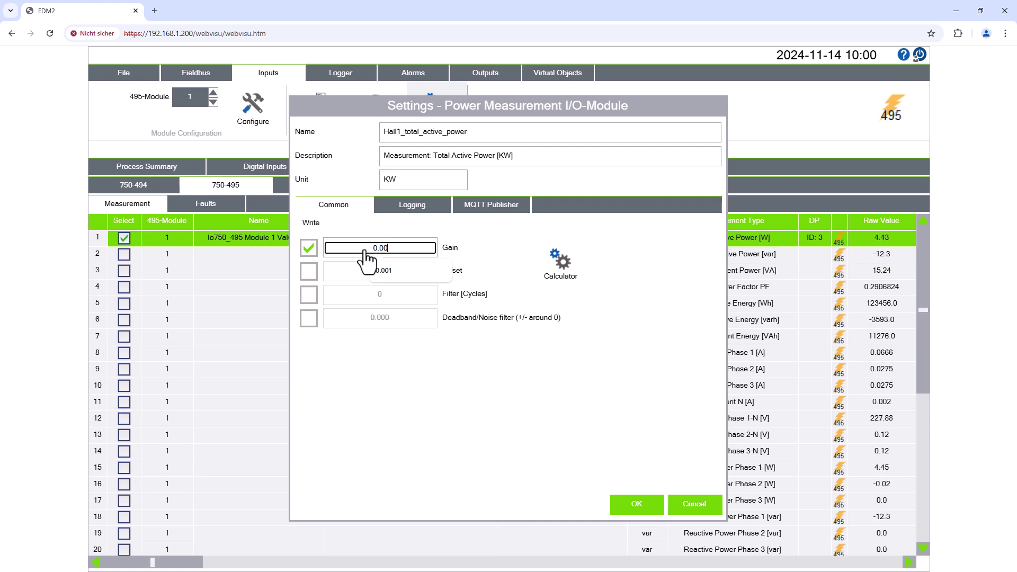
type("1000")
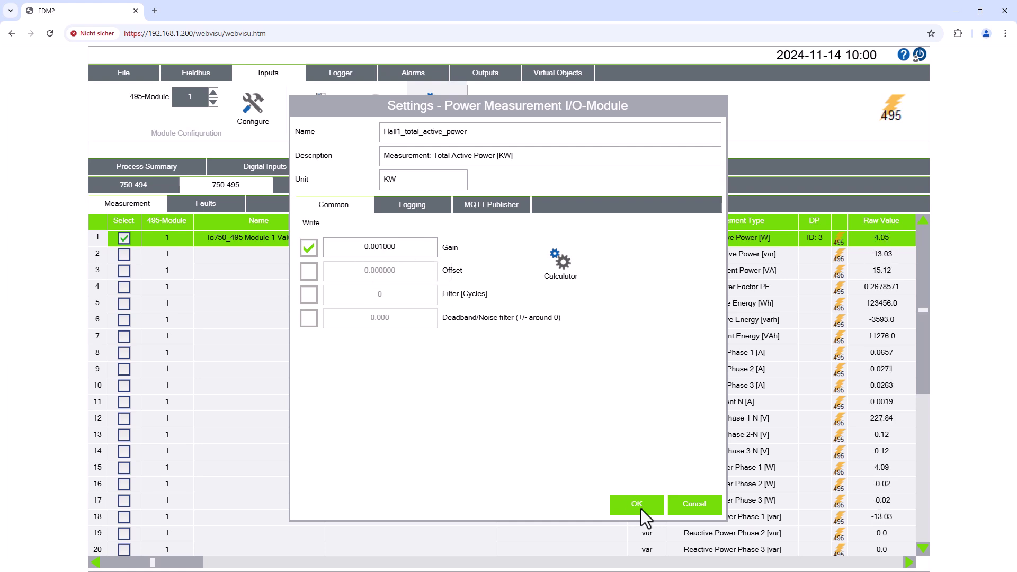
left_click(638, 507)
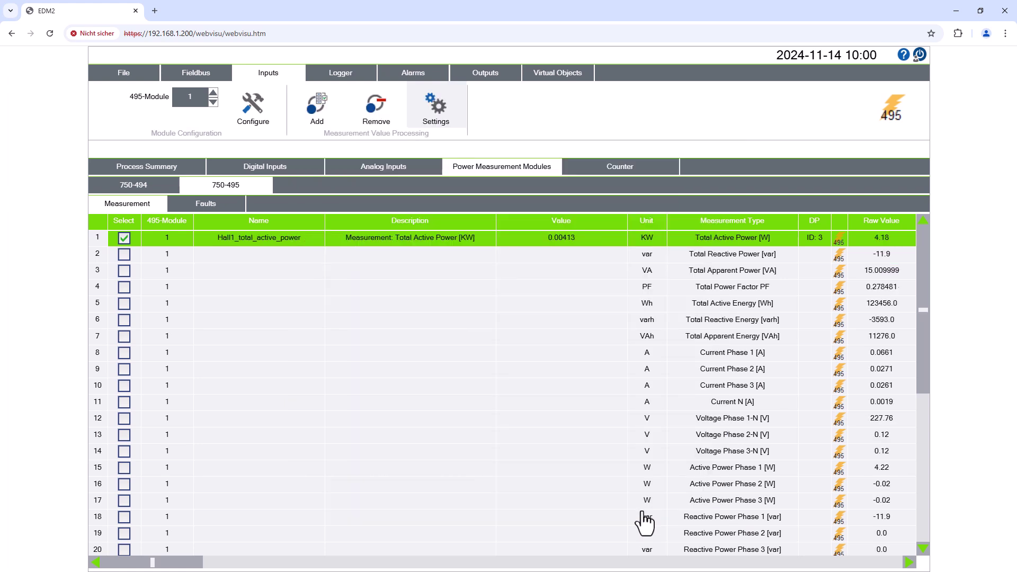
left_click(186, 170)
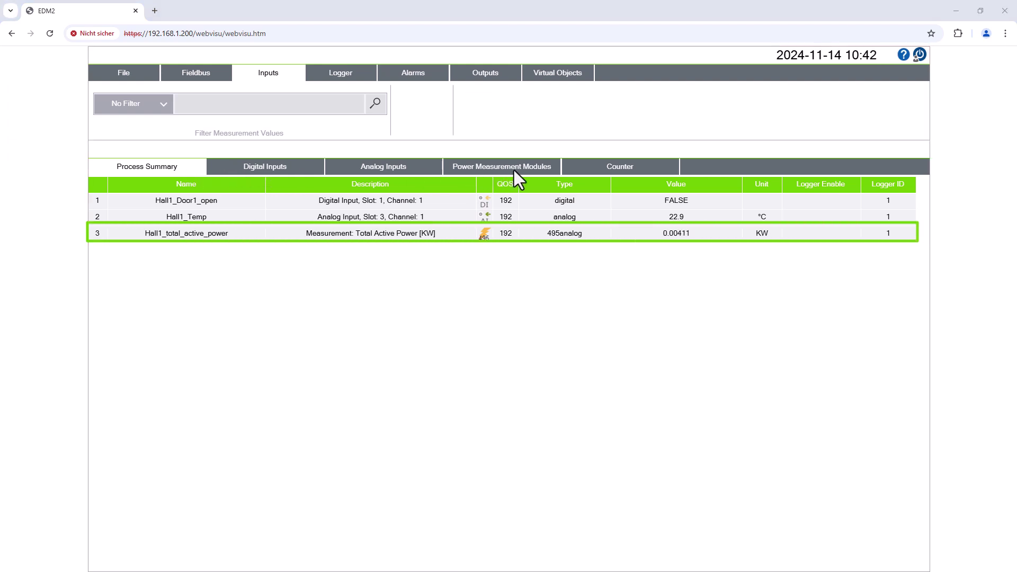
left_click(515, 168)
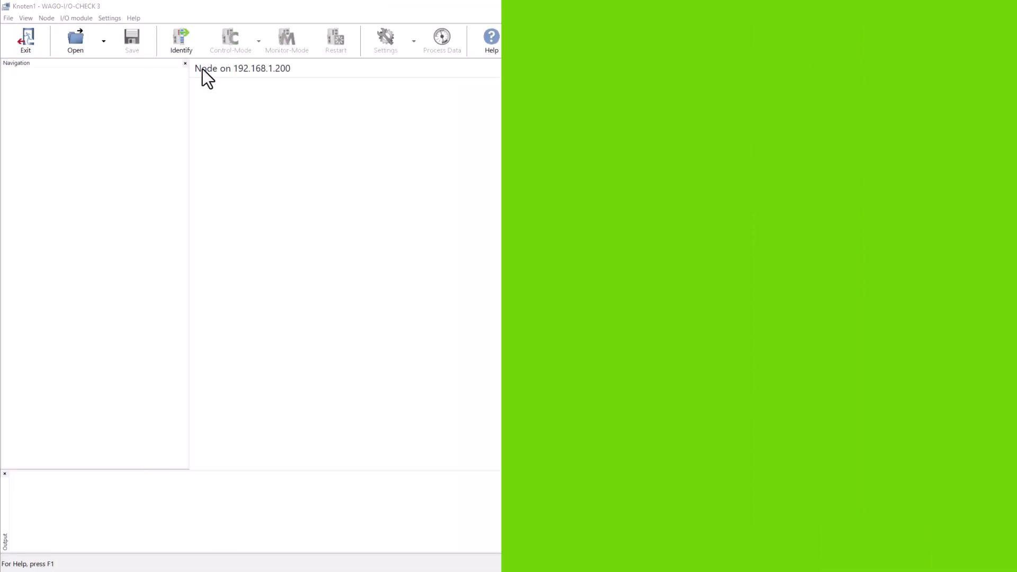
Set the 750-495 module's active energy meter value to 123456 Wh in WAGO-I/O-CHECK.
left_click(182, 43)
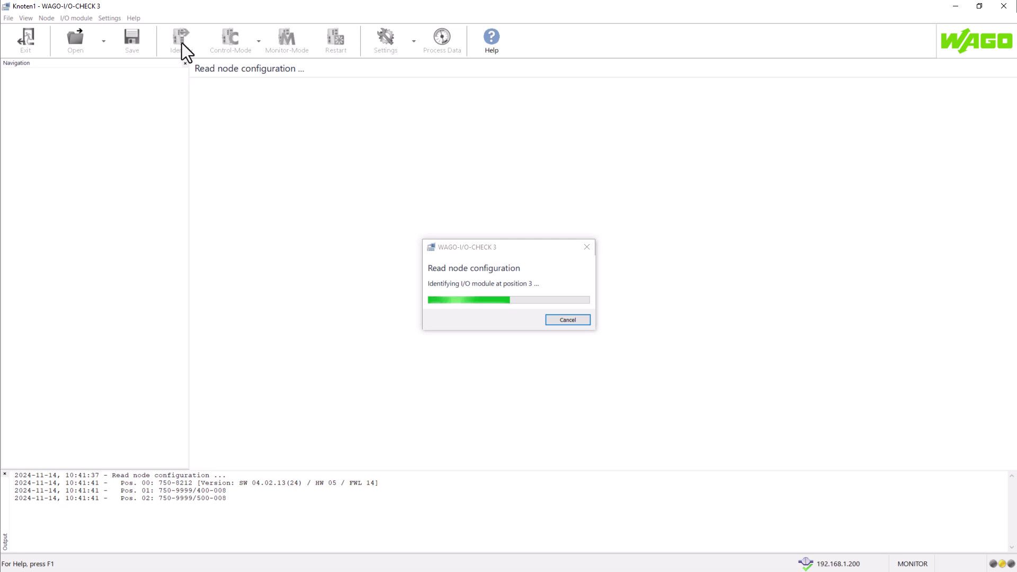
left_click(473, 245)
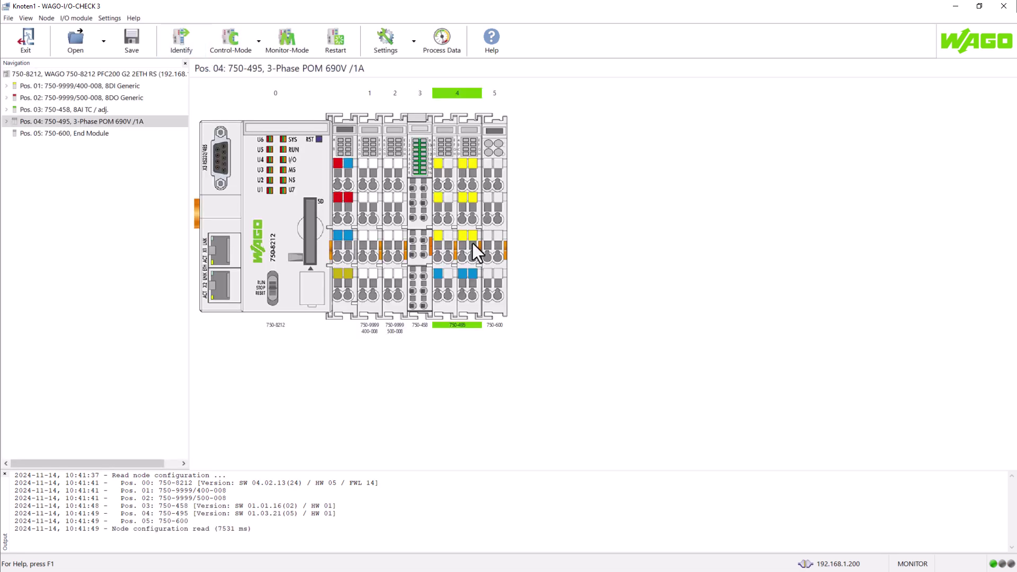
left_click(379, 39)
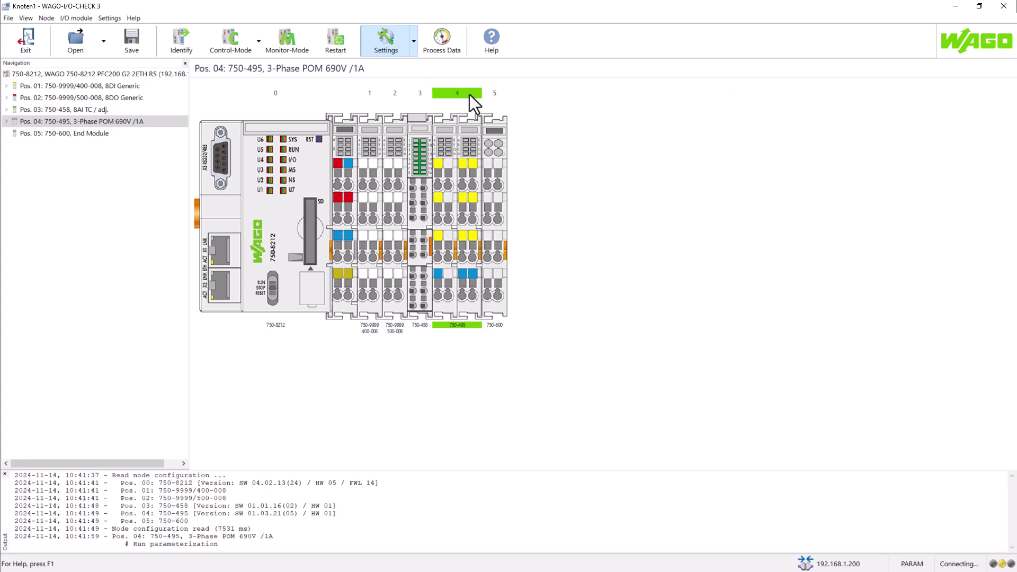
left_click(255, 146)
left_click(286, 250)
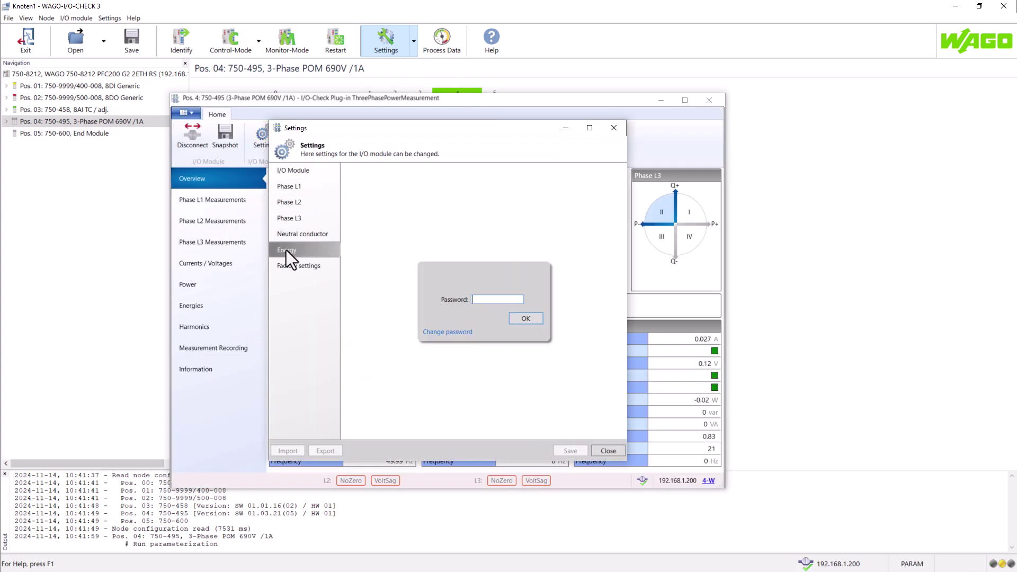
left_click(534, 319)
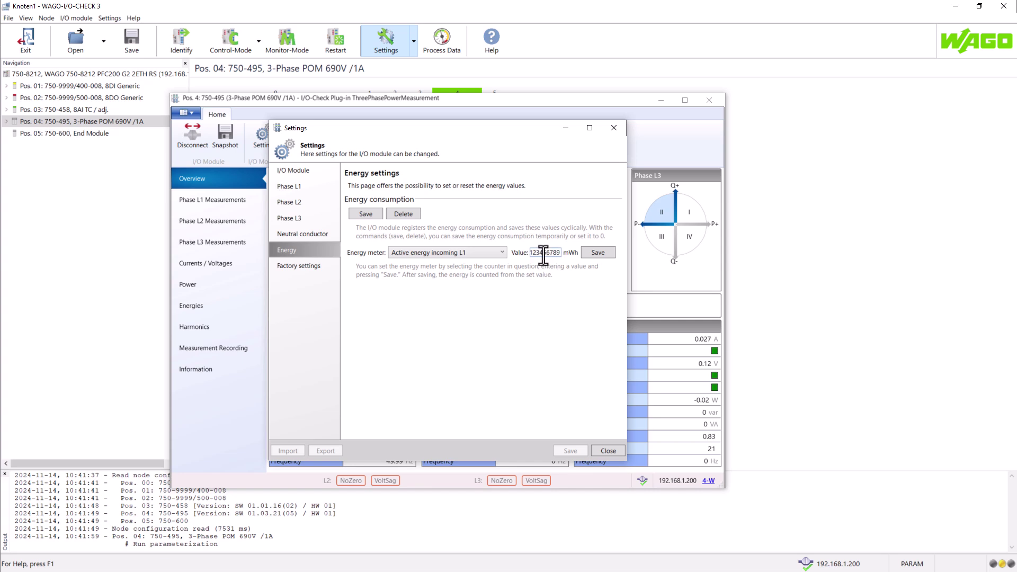
left_click(611, 253)
left_click(612, 451)
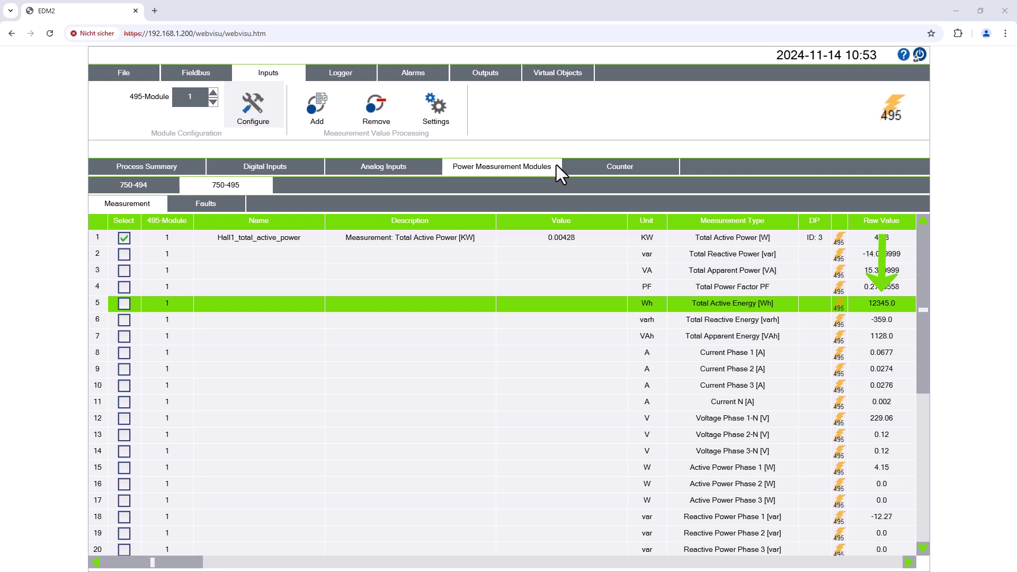
Add row 5 Total Active Energy and write a 1 Wh scaling factor to the 750-495.
left_click(121, 303)
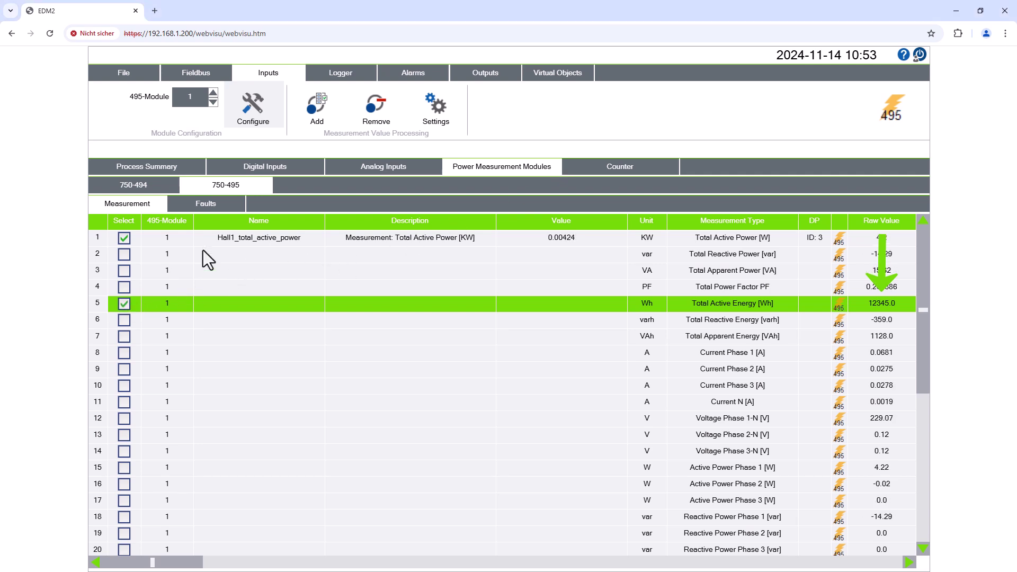
left_click(302, 117)
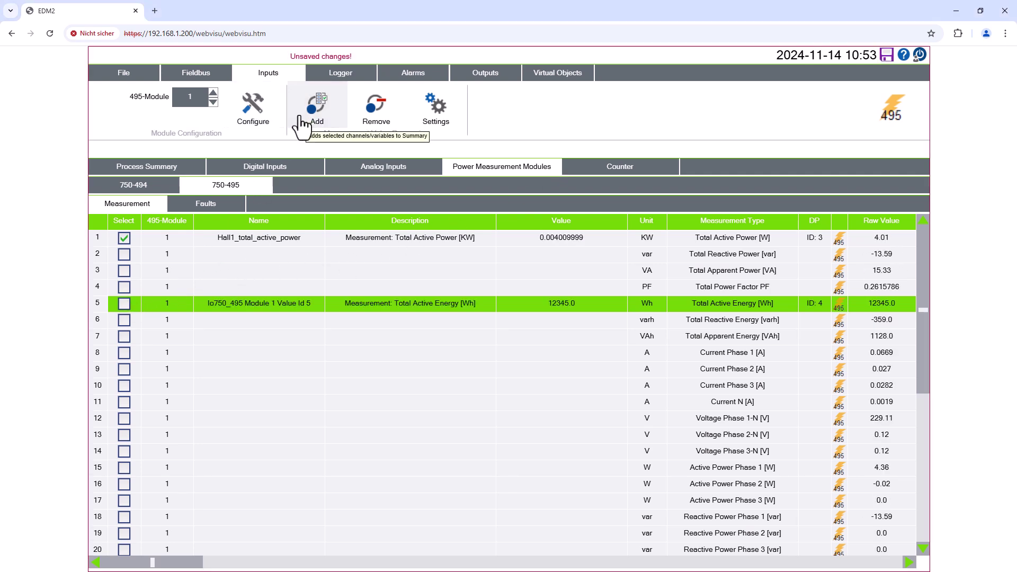
left_click(268, 132)
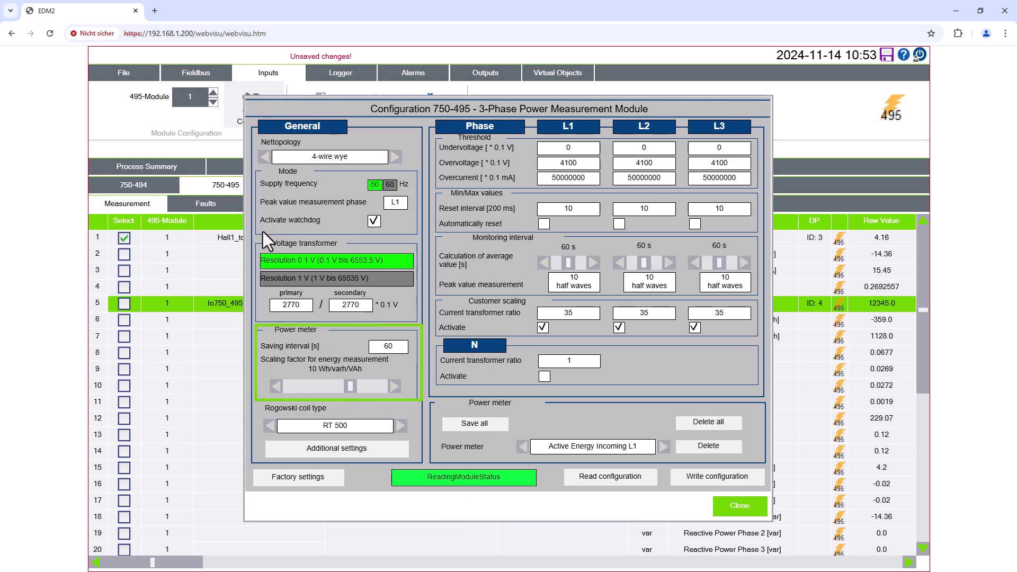
left_click(278, 387)
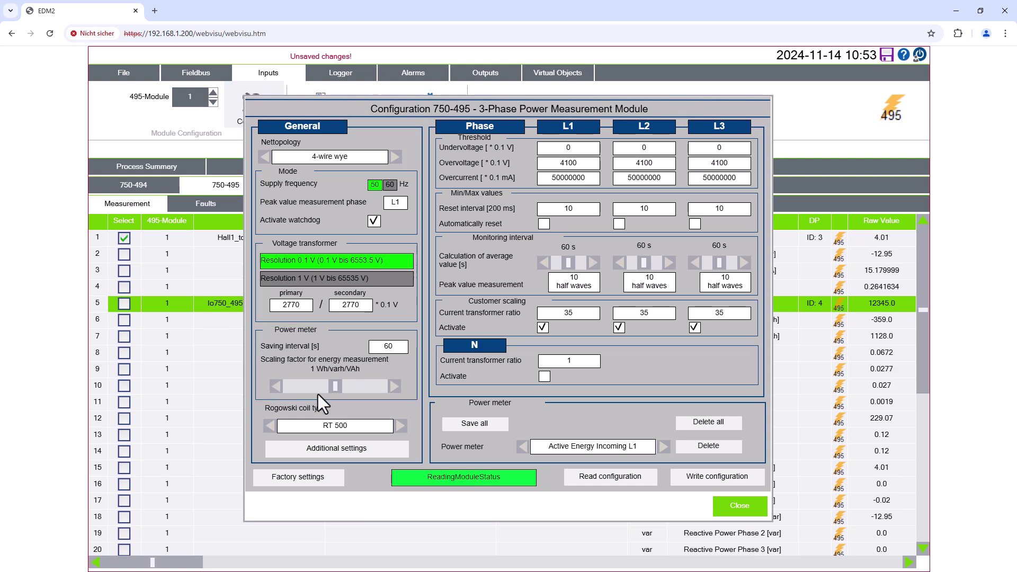
left_click(738, 481)
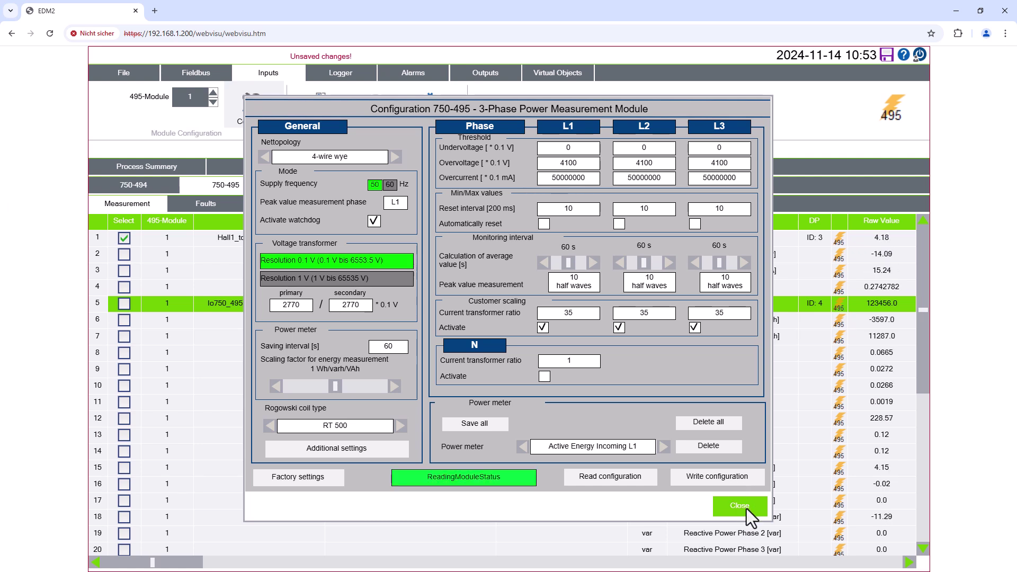
left_click(747, 512)
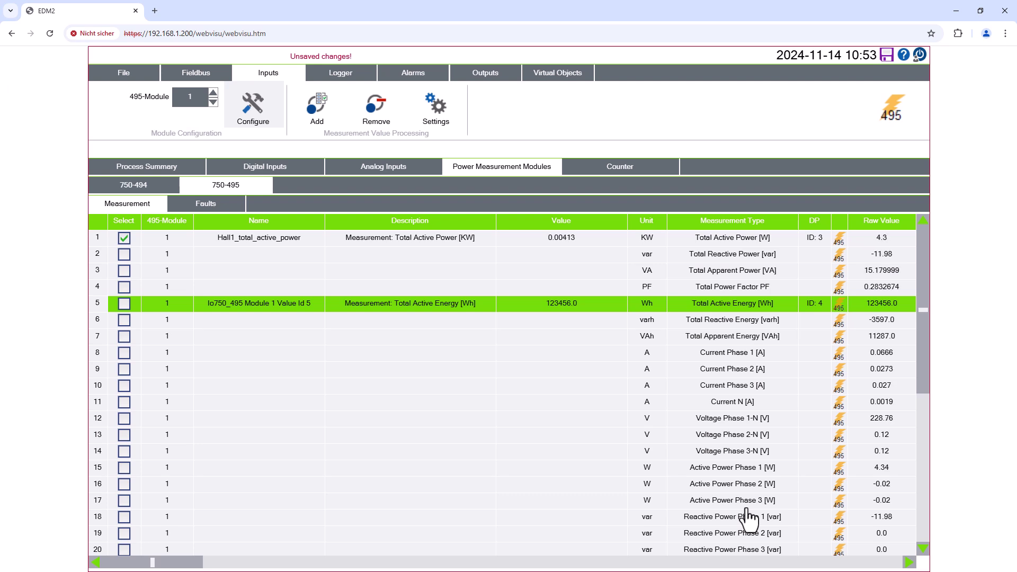
Rename Total Active Energy to Hall1_total_active_energy, with unit KWh and gain 0.001.
left_click(124, 302)
left_click(441, 112)
left_click(453, 132)
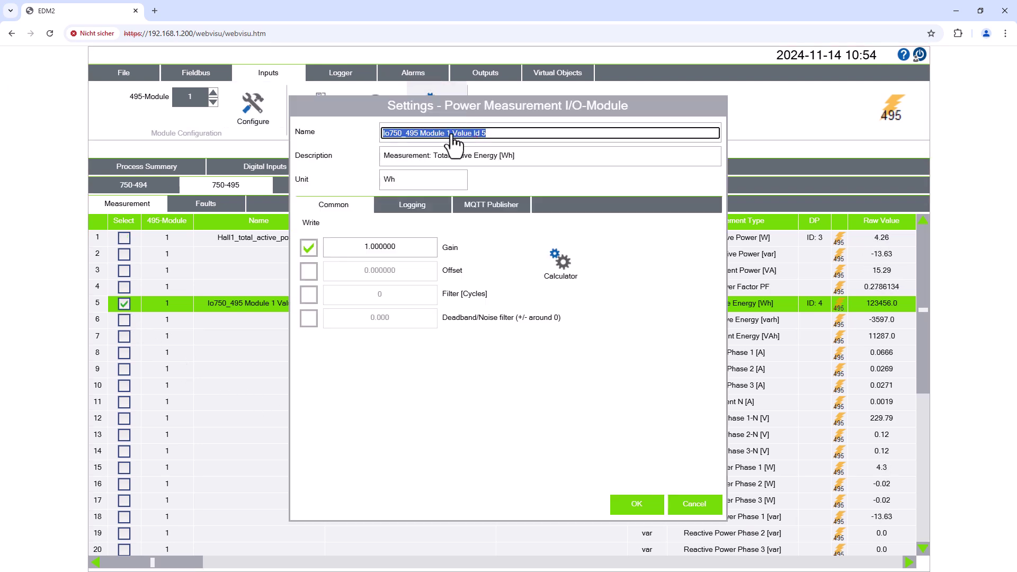
type("Hall1_total_active_")
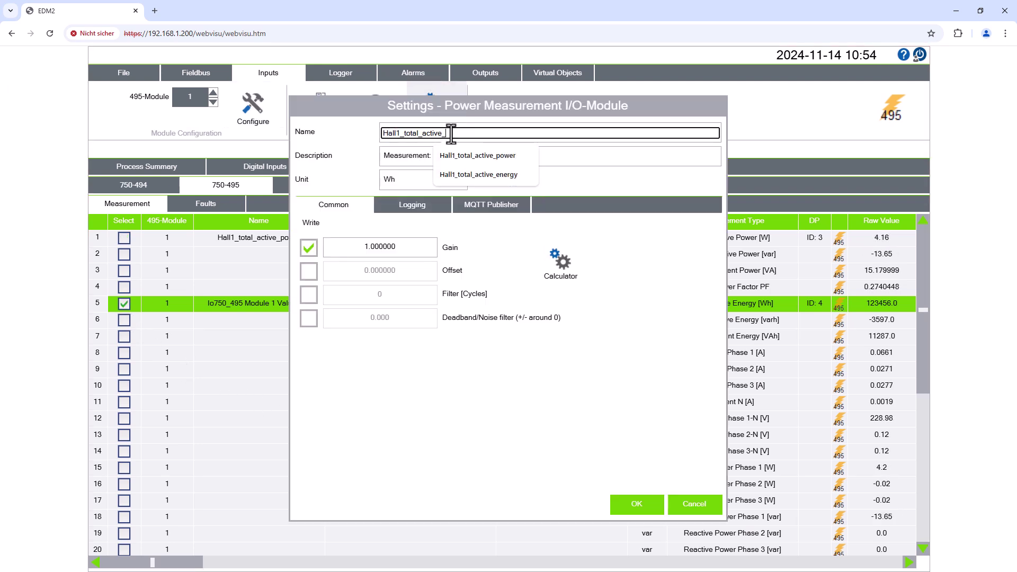
type("energy")
key("Tab")
left_click(500, 156)
type("K")
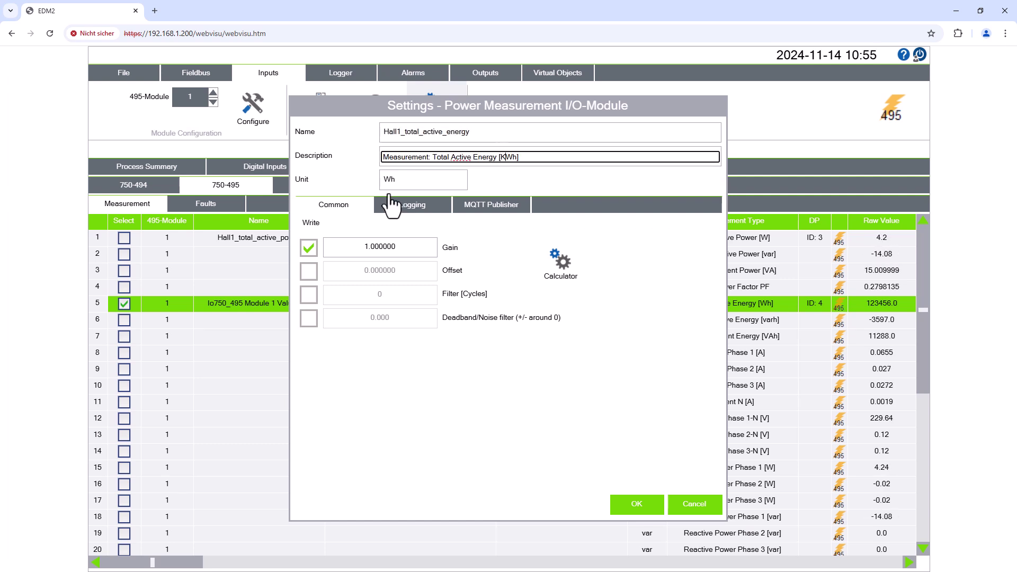
left_click(387, 181)
type("K")
left_click(393, 248)
type("0.")
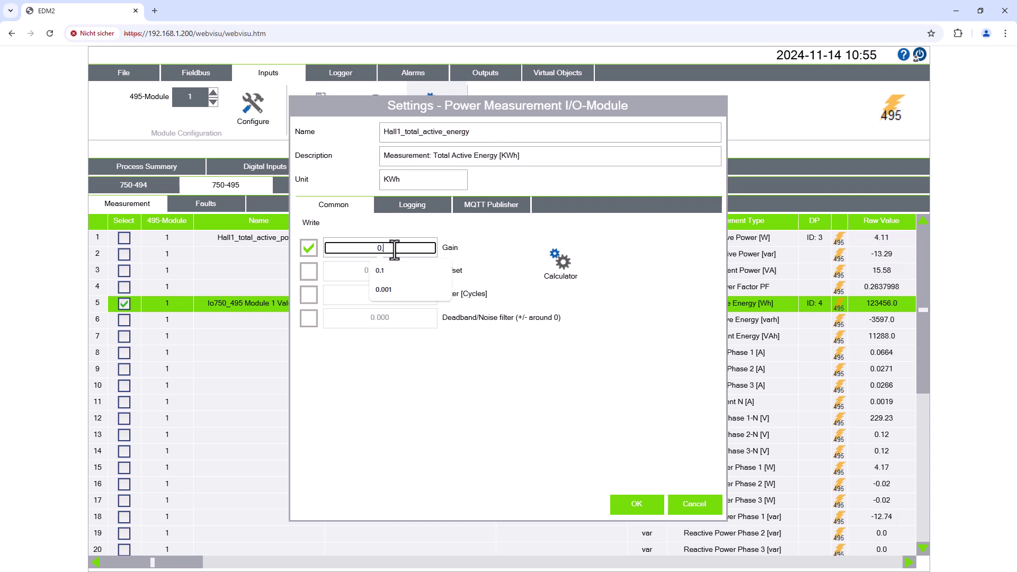
type("001")
key("Return")
left_click(635, 506)
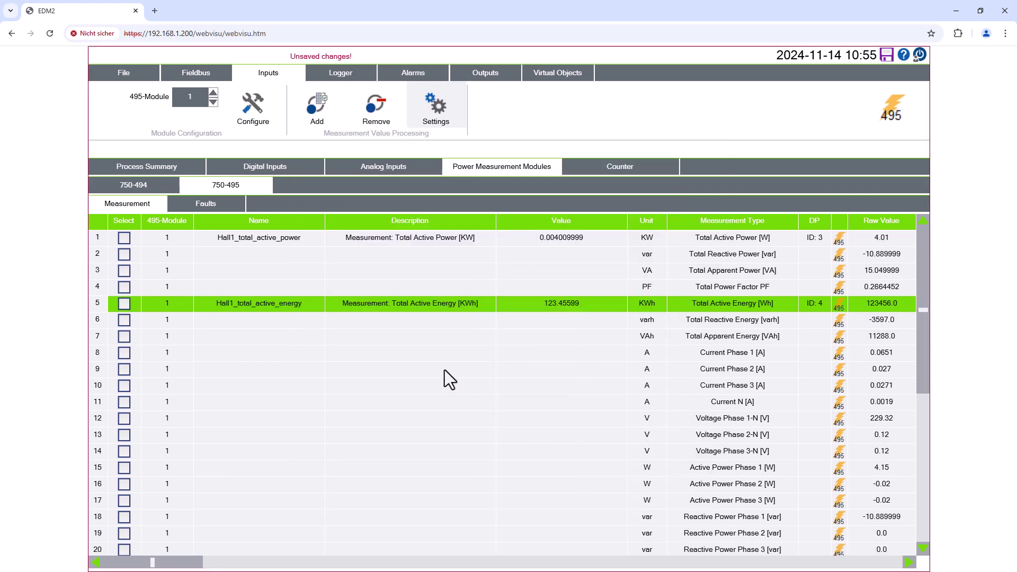
left_click(175, 164)
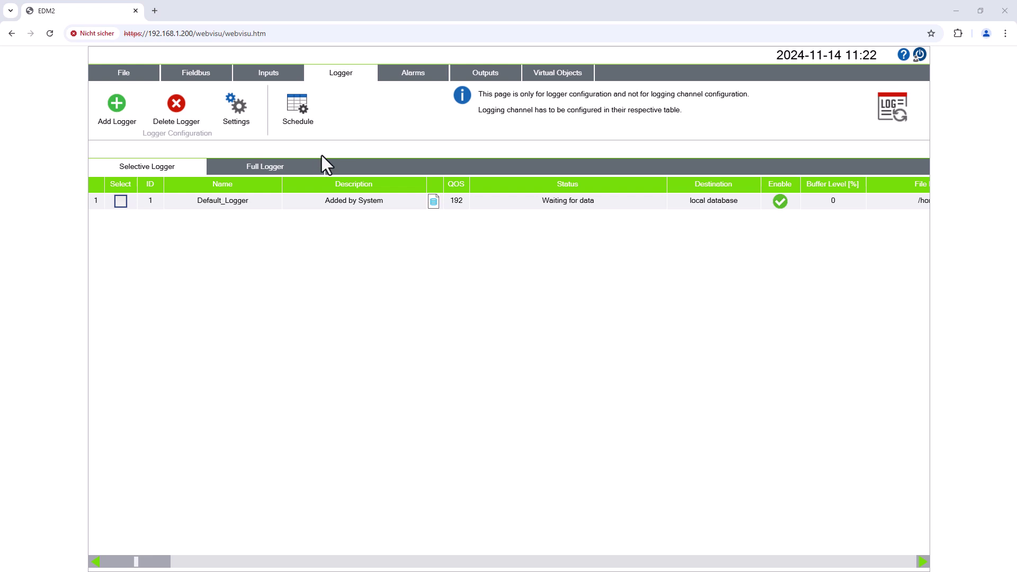
Switch to the Full Logger sub-tab to list the full loggers.
left_click(311, 167)
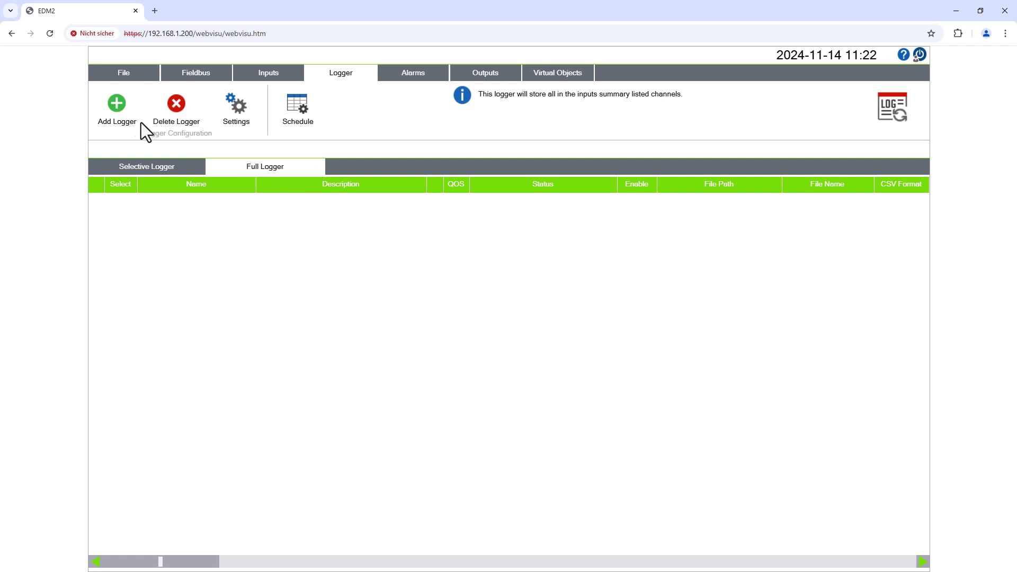
Add logger NEW_2 and set name Full_Logger, description Full Logger, minimum save time 60000 ms.
left_click(118, 109)
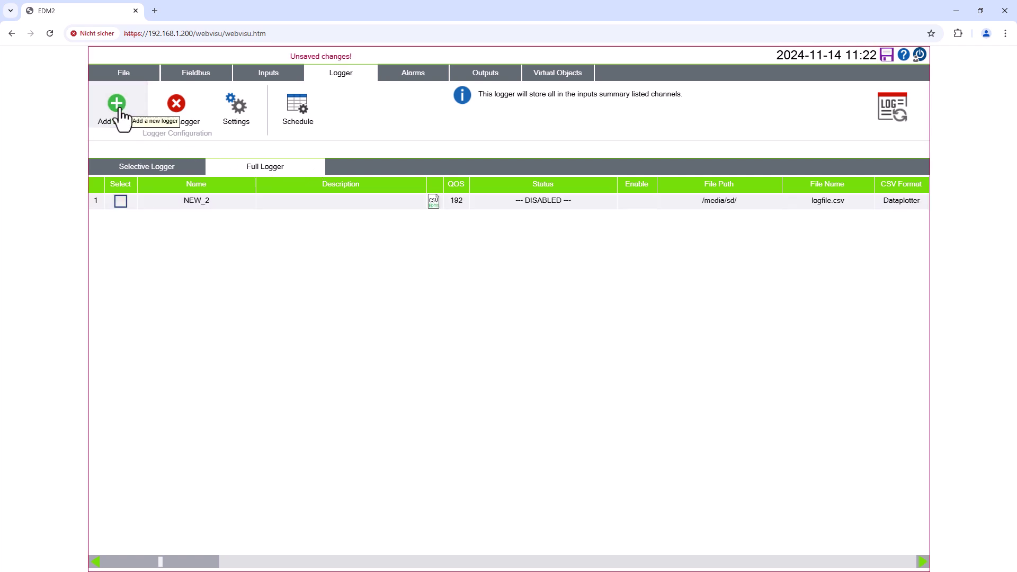
left_click(122, 206)
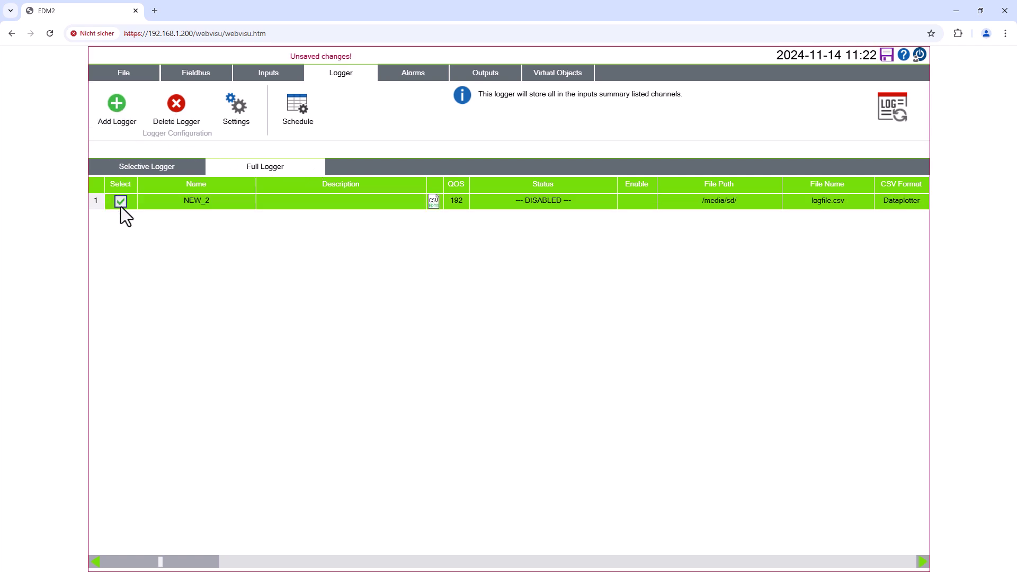
left_click(238, 120)
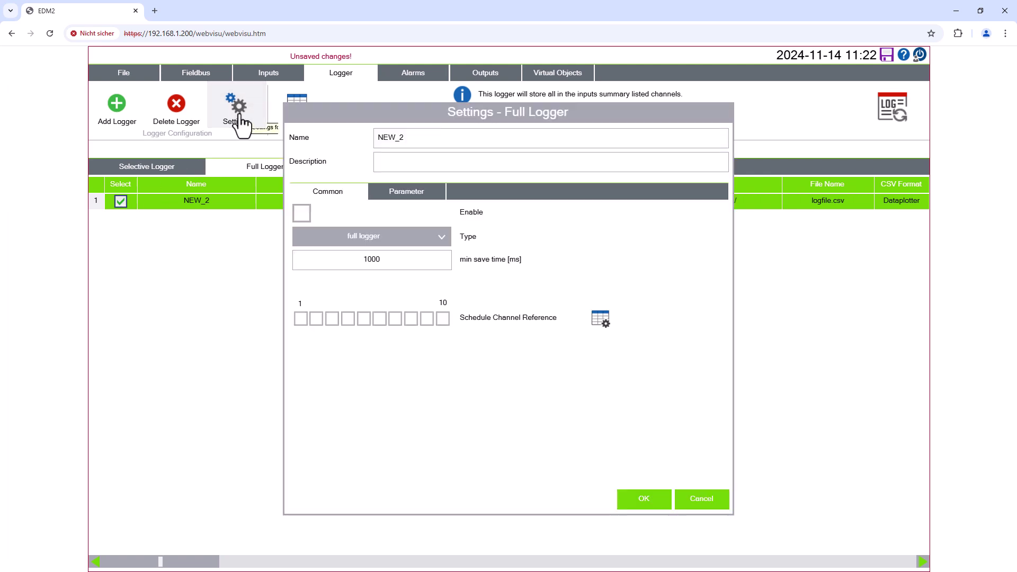
left_click(402, 139)
type("Fu")
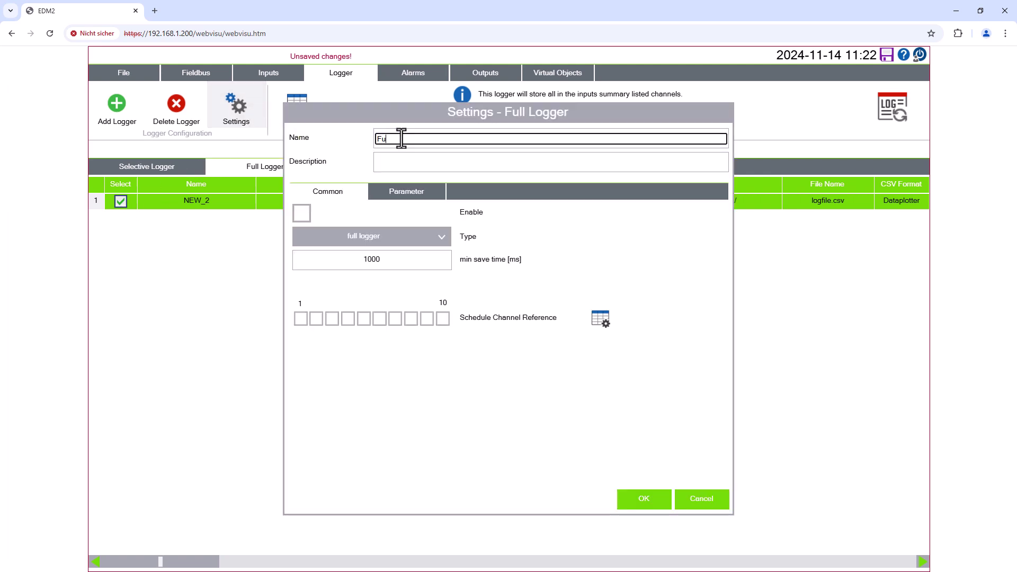
type("ll_Logger")
left_click(382, 161)
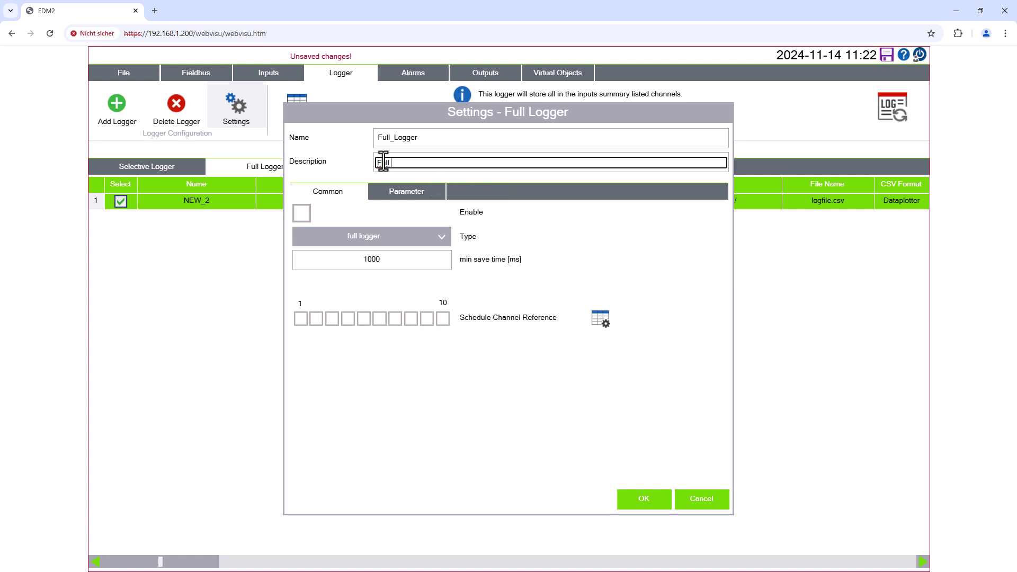
type("Full Logger")
key("Return")
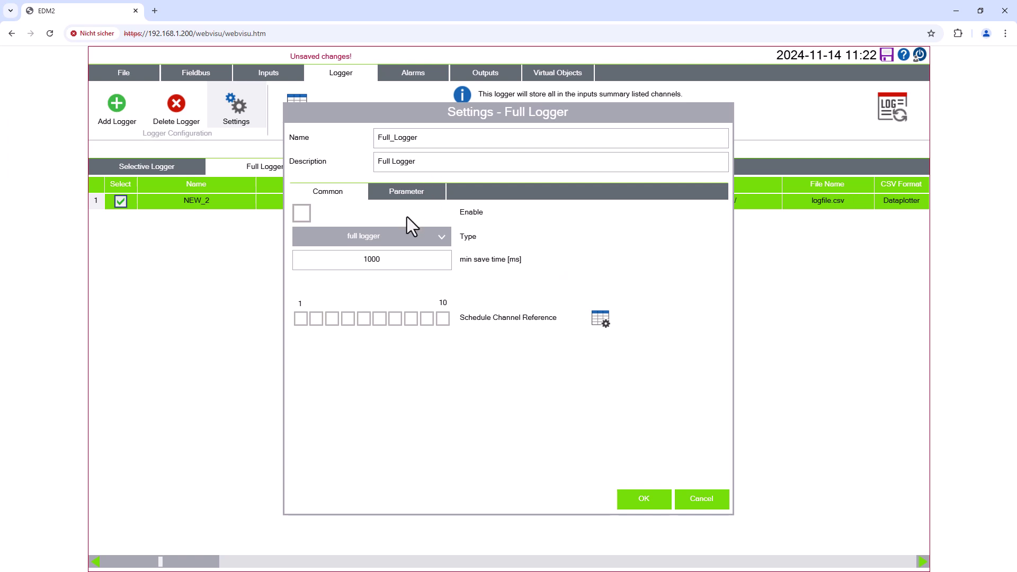
left_click(380, 261)
type("6000")
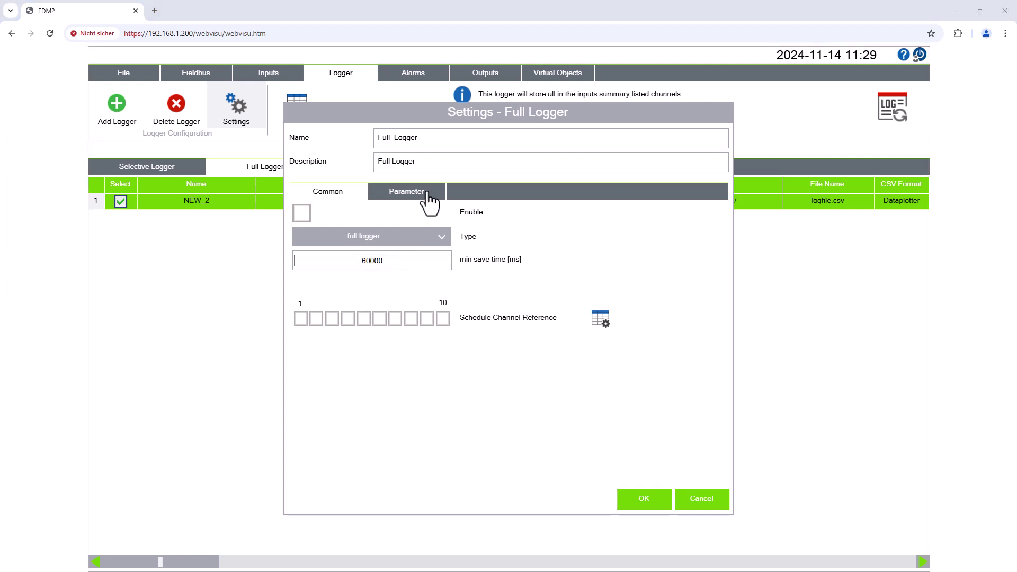
Rename the full logger's log file to Full_Logger.csv on the Parameter tab.
left_click(427, 191)
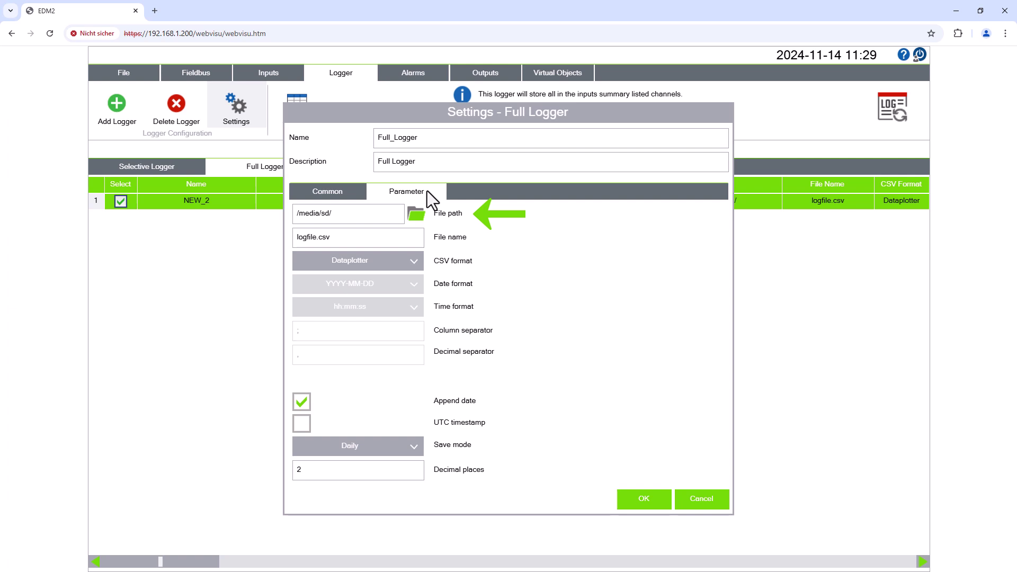
left_click(316, 243)
key("BackSpace")
key("BackSpace")
key("BackSpace")
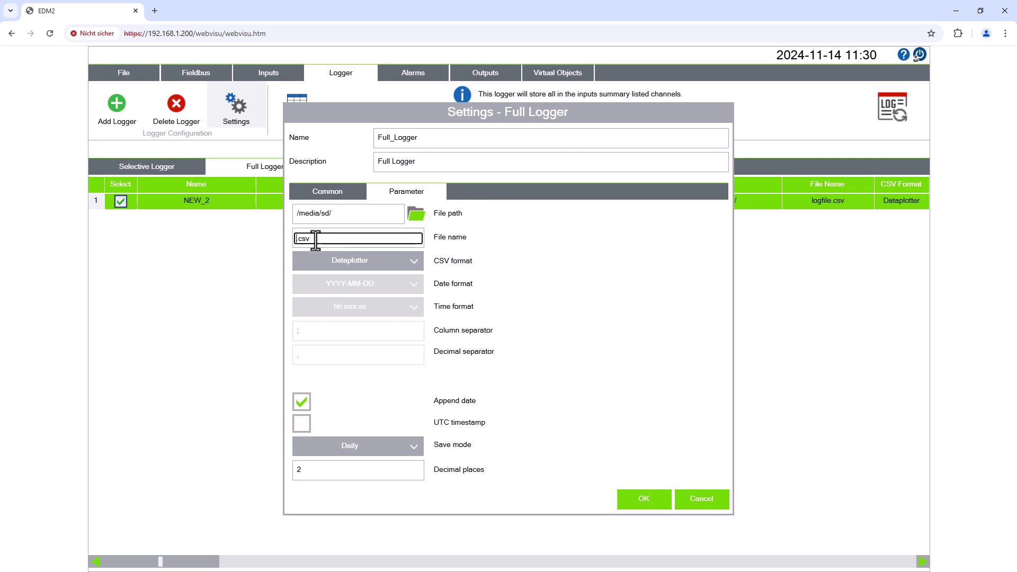
type("Full_Logger")
key("Return")
Keep Dataplotter as the CSV format and Daily as the save mode.
left_click(414, 263)
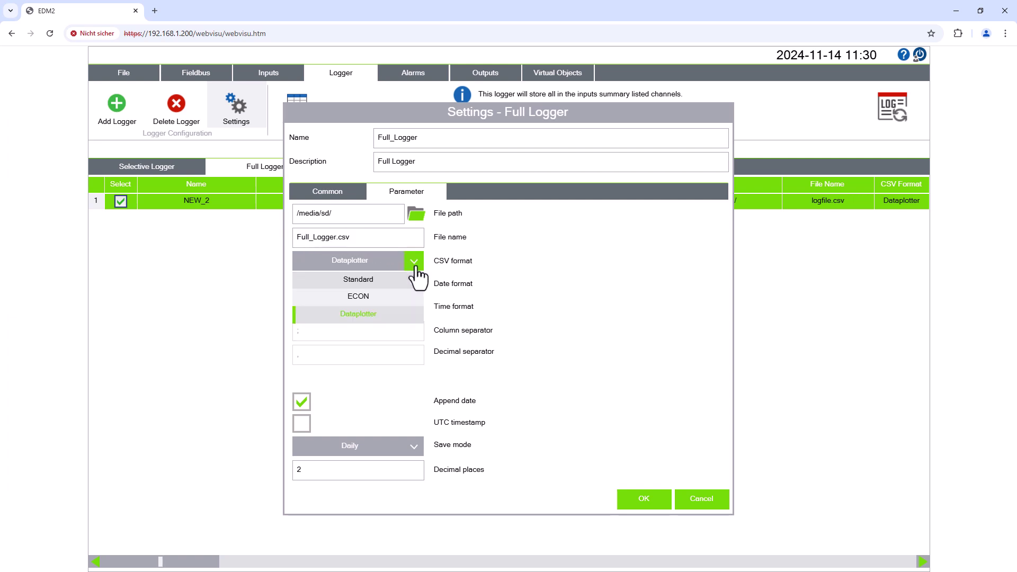
left_click(416, 265)
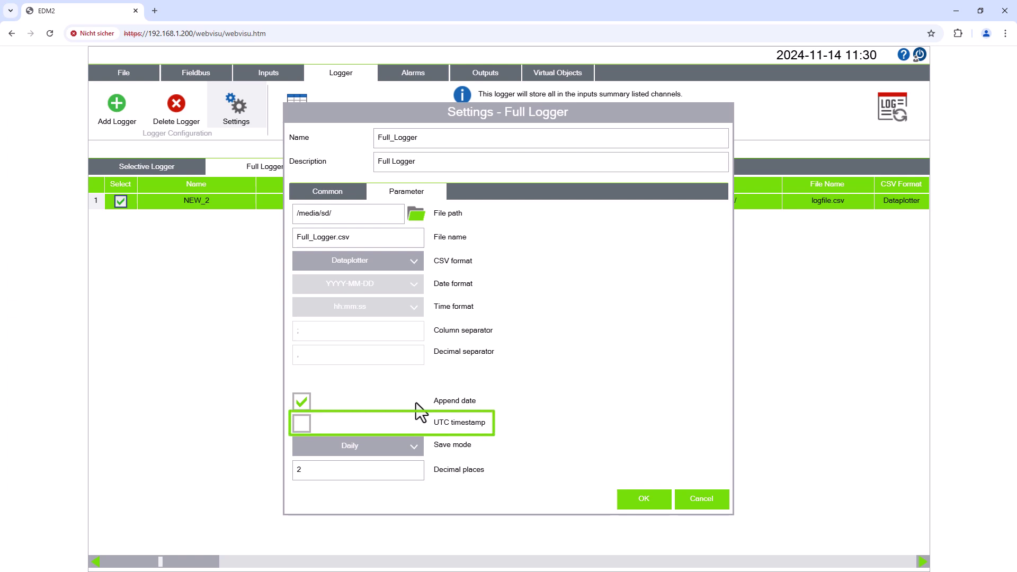
left_click(419, 444)
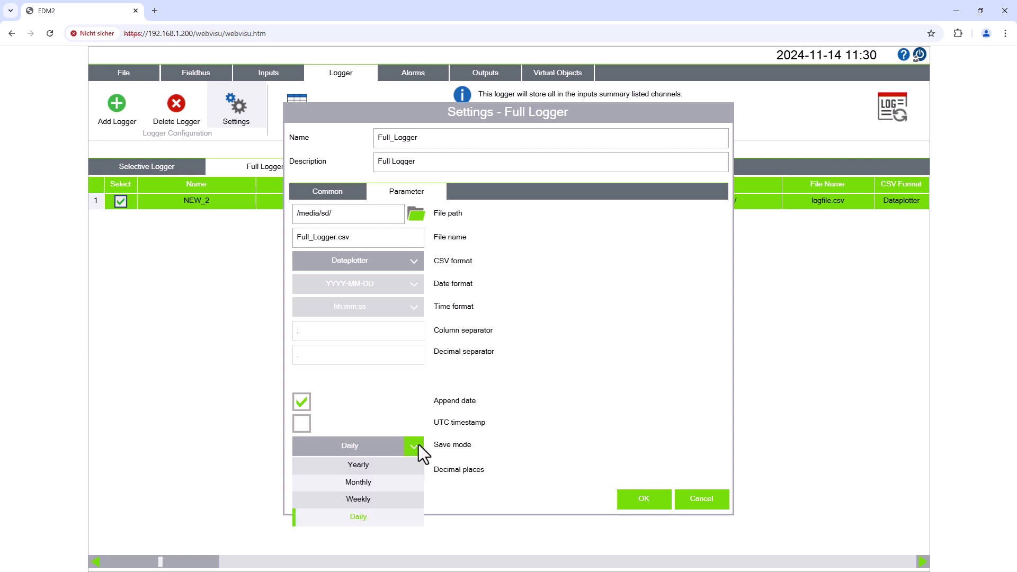
left_click(419, 445)
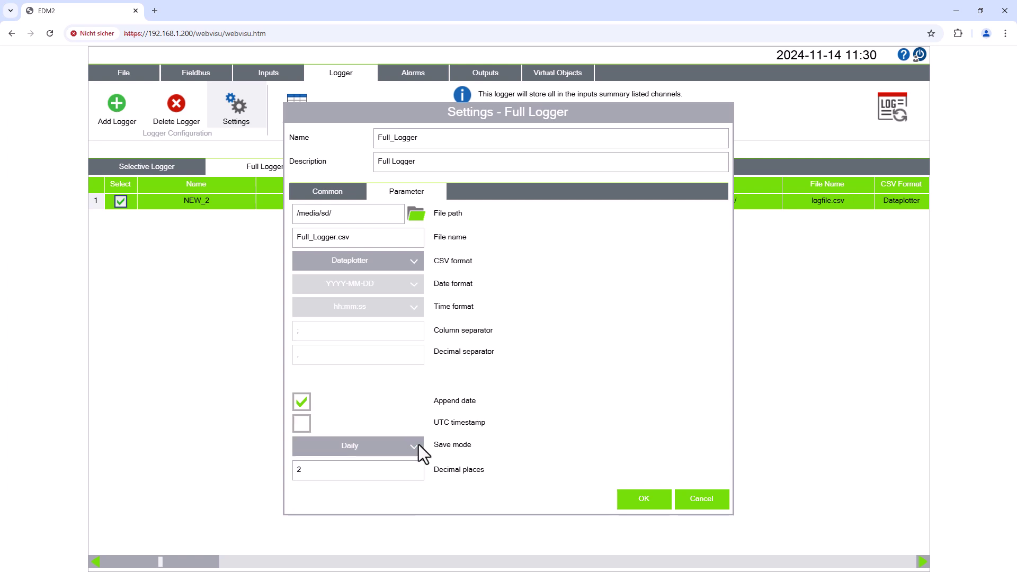
left_click(330, 193)
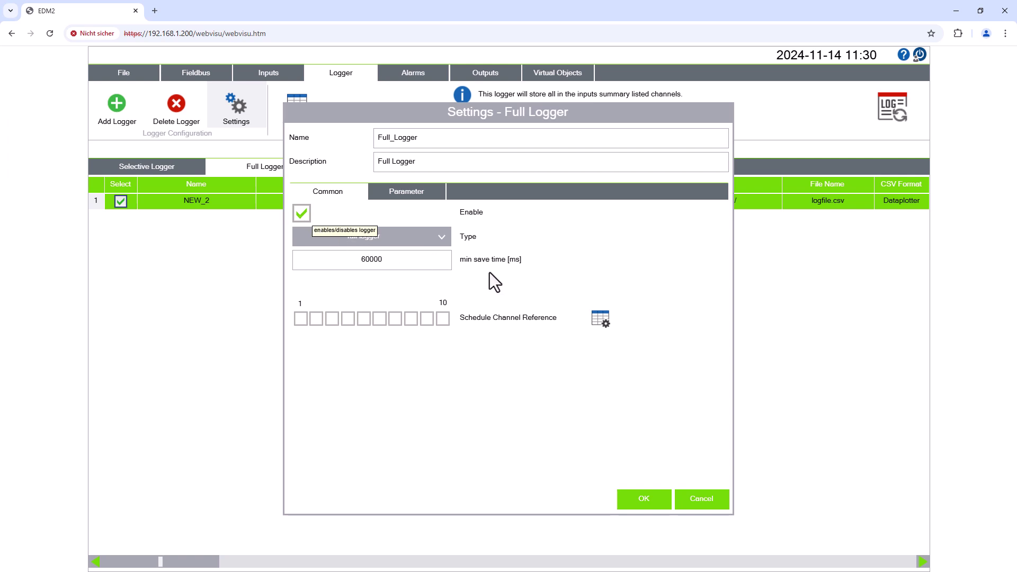
Set schedule channel 1 to run Sundays at 12:00 and save the schedule.
left_click(599, 322)
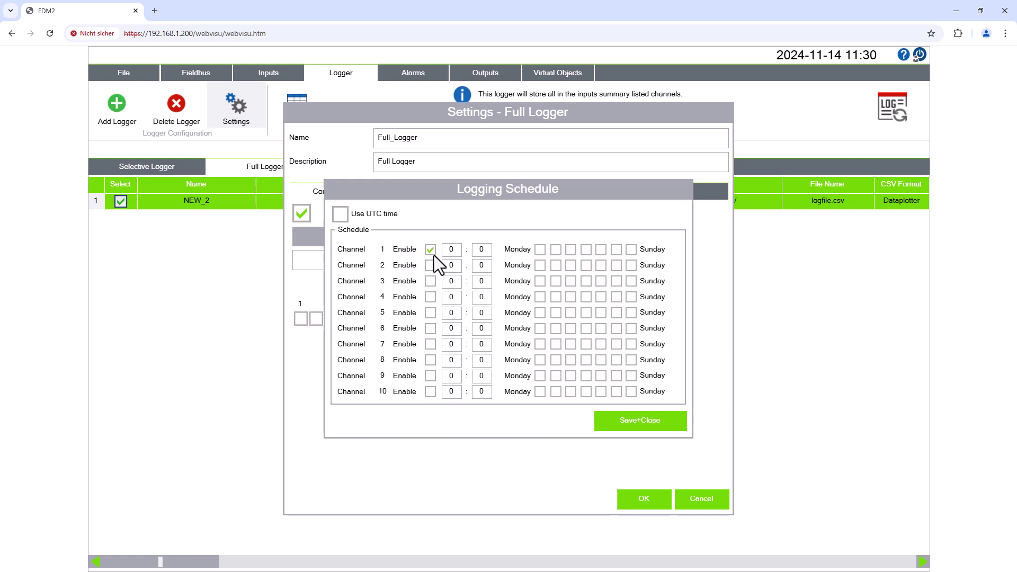
left_click(451, 253)
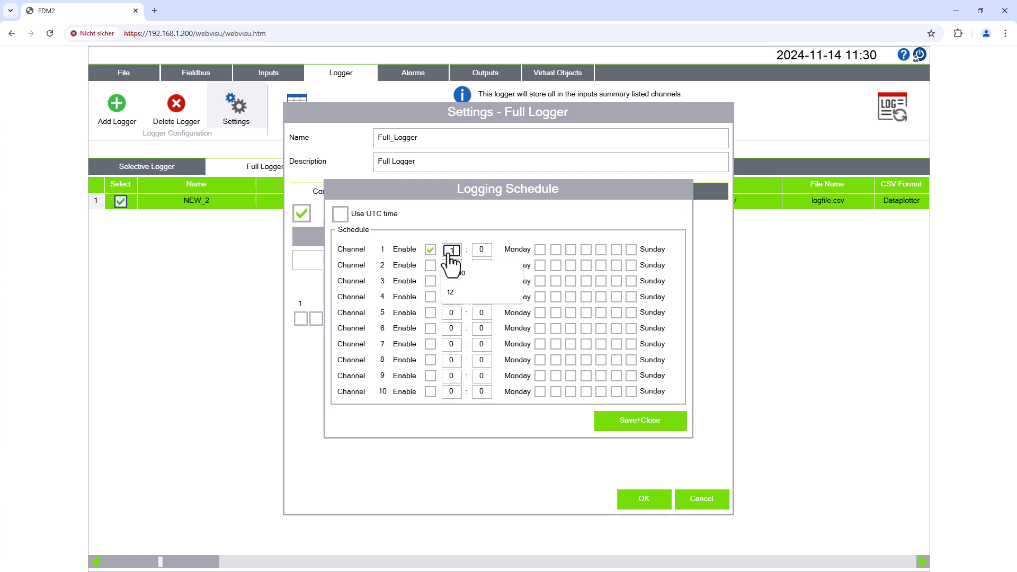
type("12")
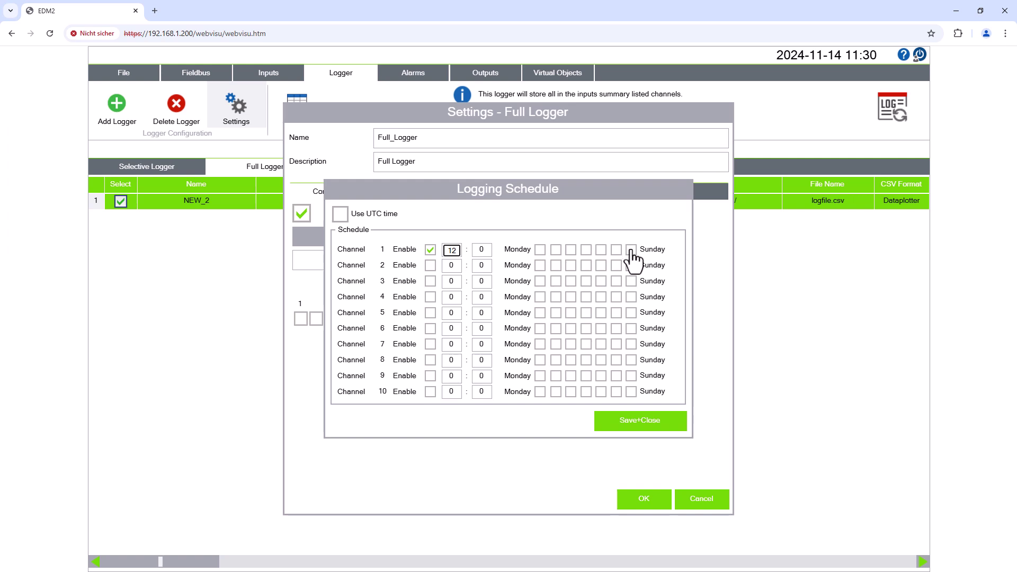
left_click(630, 251)
left_click(644, 426)
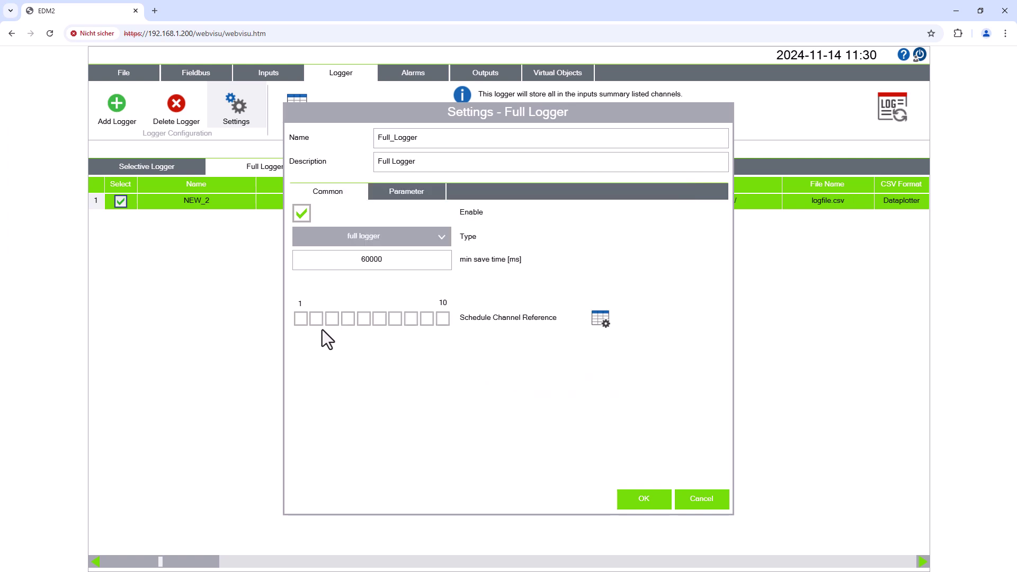
Apply the Full_Logger settings and go to the device information page.
left_click(642, 501)
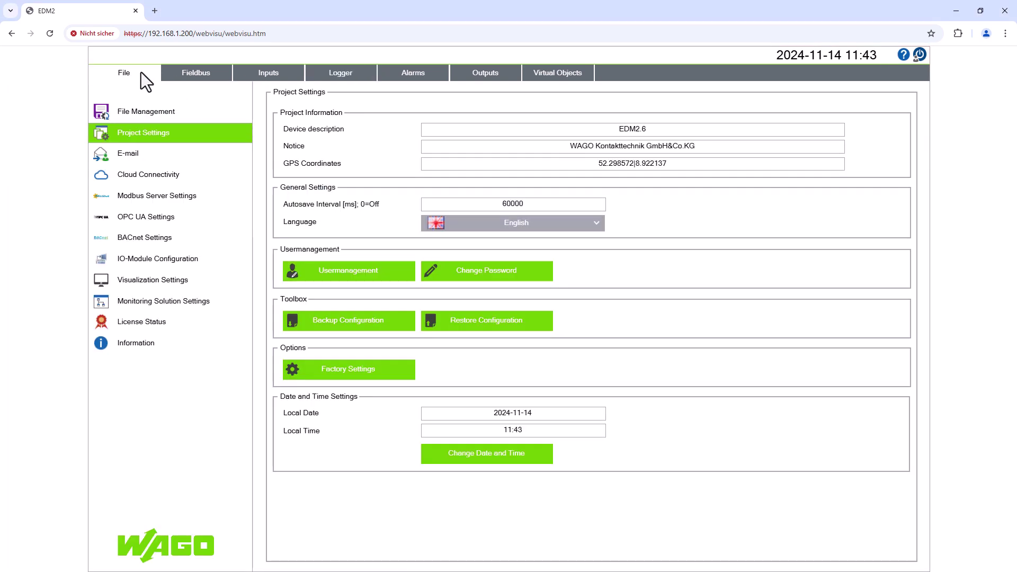
left_click(143, 346)
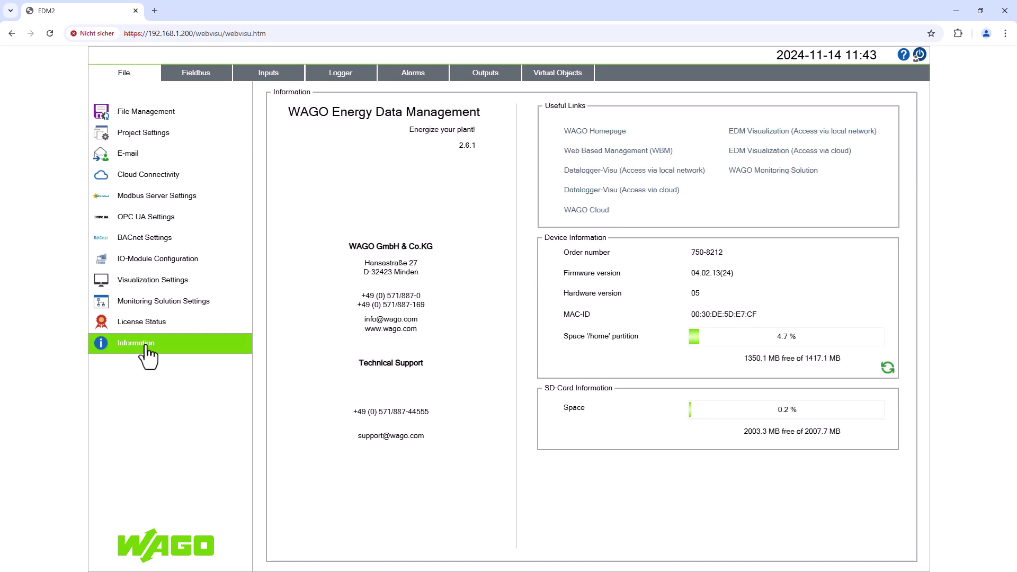
Chart channels 1–4 of Full_Logger_dp_2024_11_14.csv in the local-network Datalogger visualization.
left_click(658, 171)
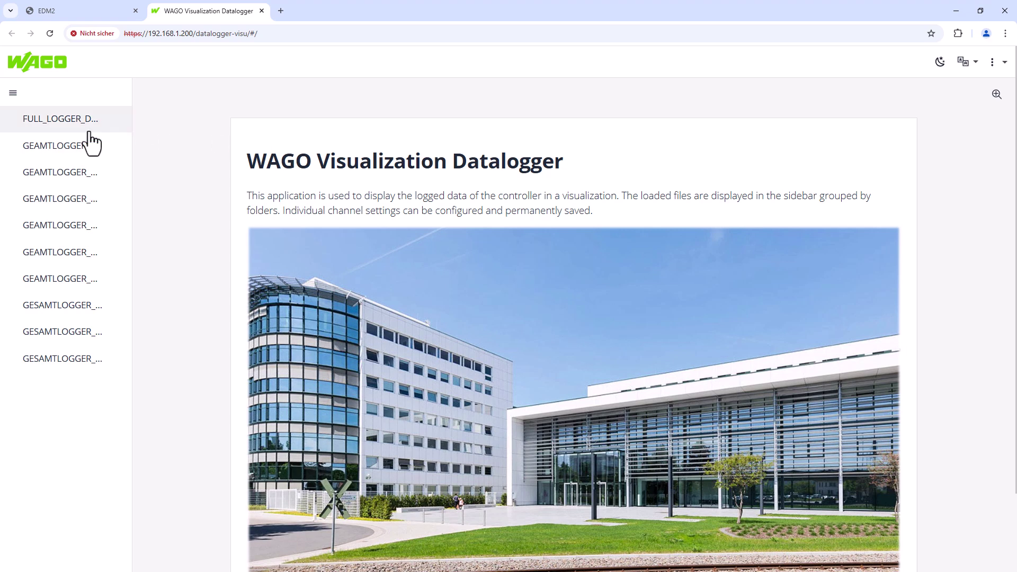
left_click(89, 129)
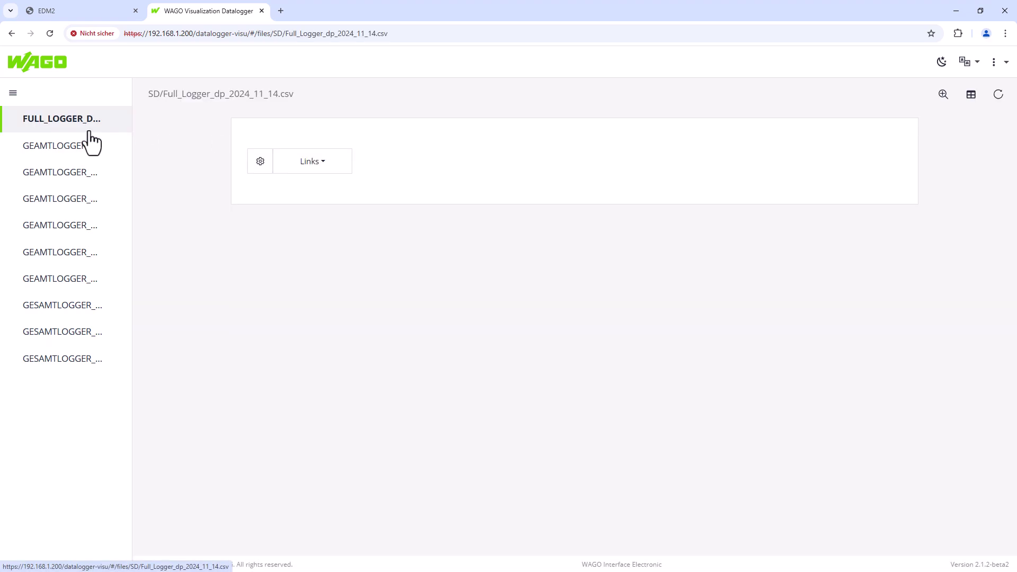
left_click(262, 163)
left_click(328, 161)
left_click(328, 194)
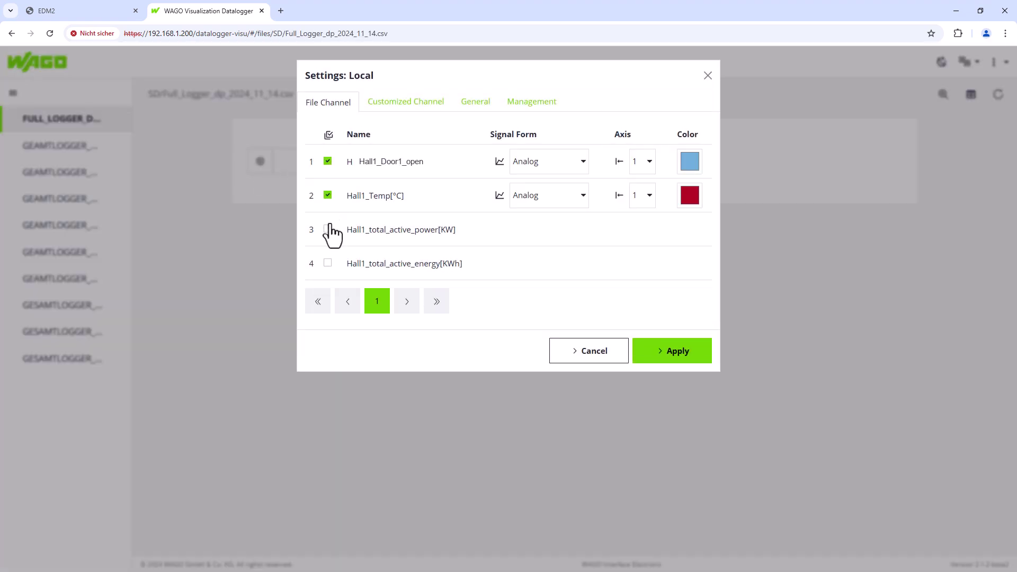
left_click(328, 229)
left_click(327, 264)
left_click(690, 366)
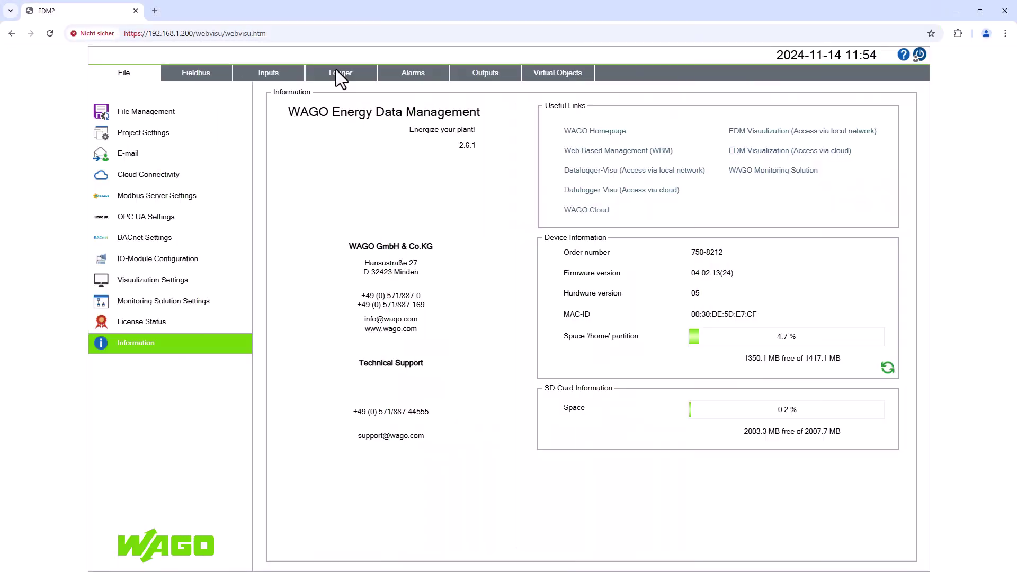
Check the selective loggers list, then open Hall1_total_active_power's Power Measurement settings.
left_click(336, 69)
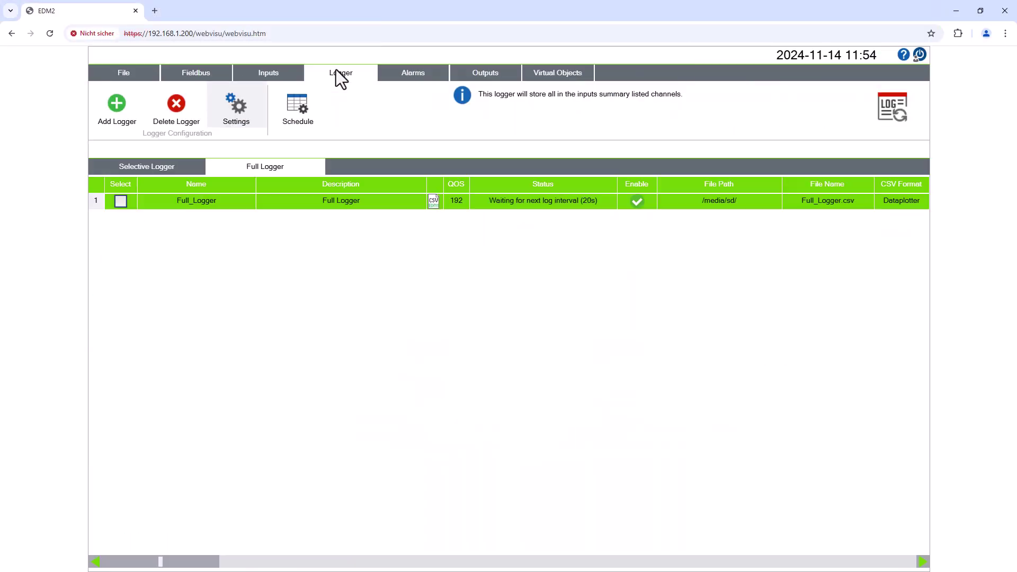
left_click(192, 164)
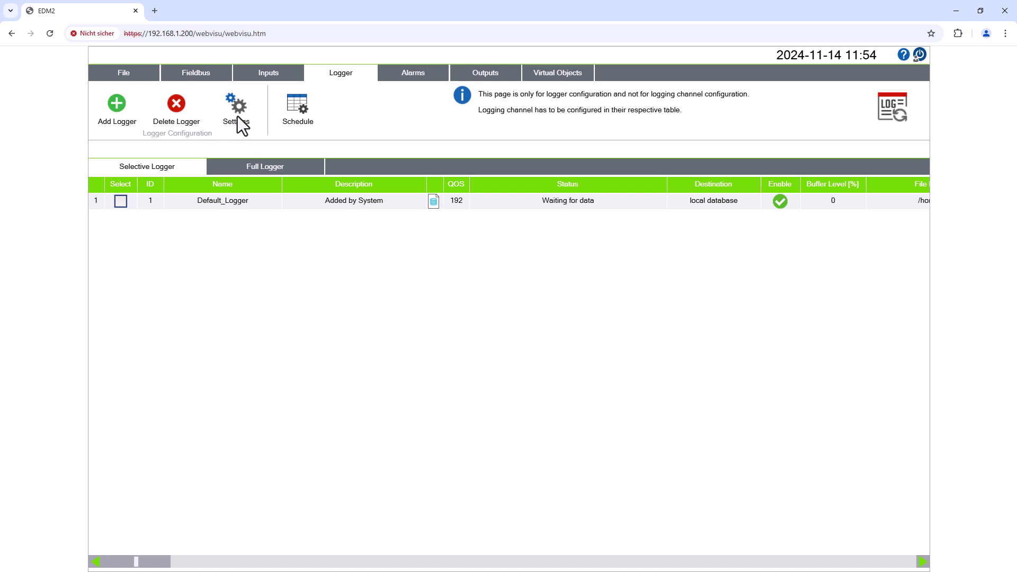
left_click(288, 73)
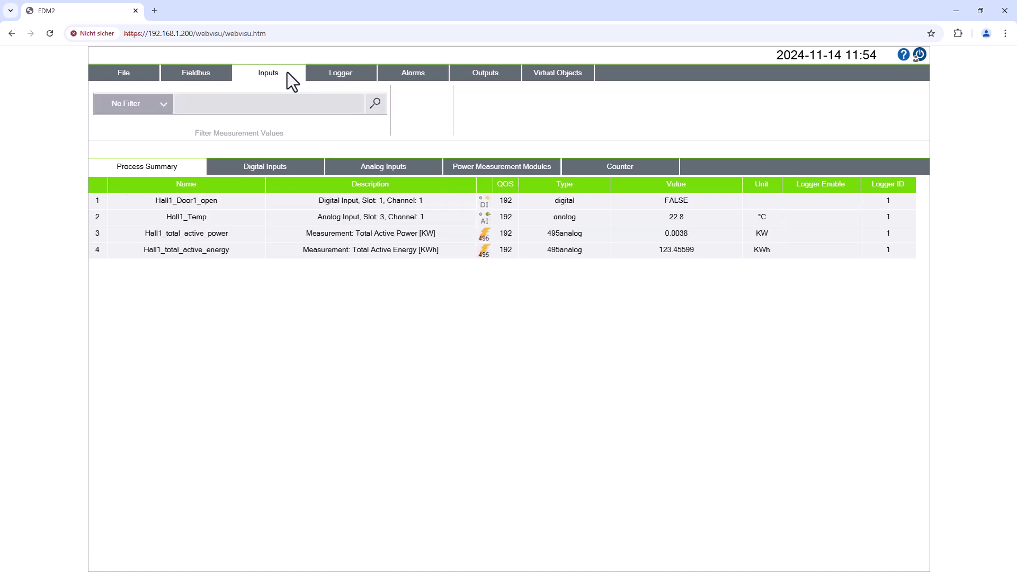
left_click(245, 235)
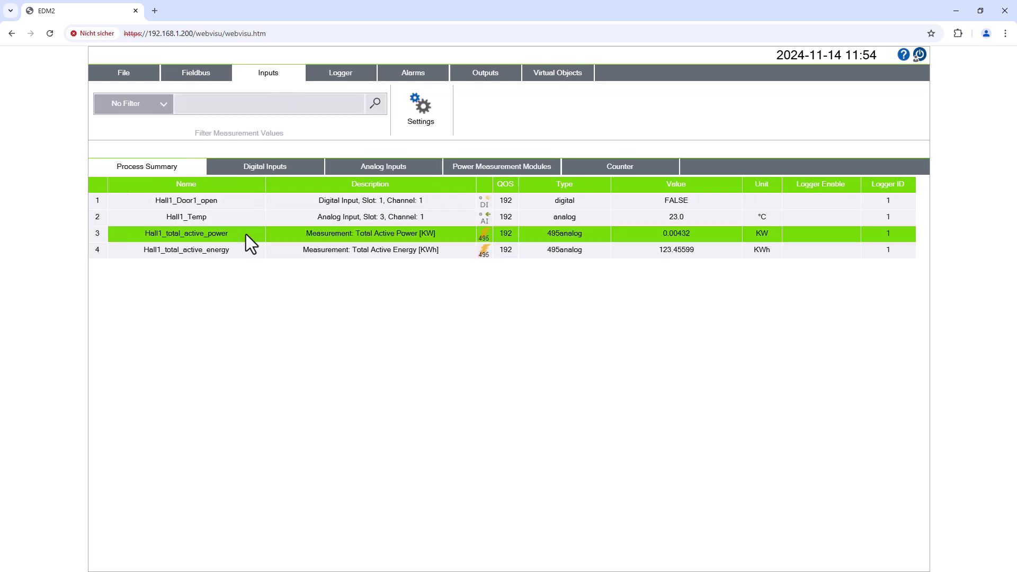
left_click(417, 123)
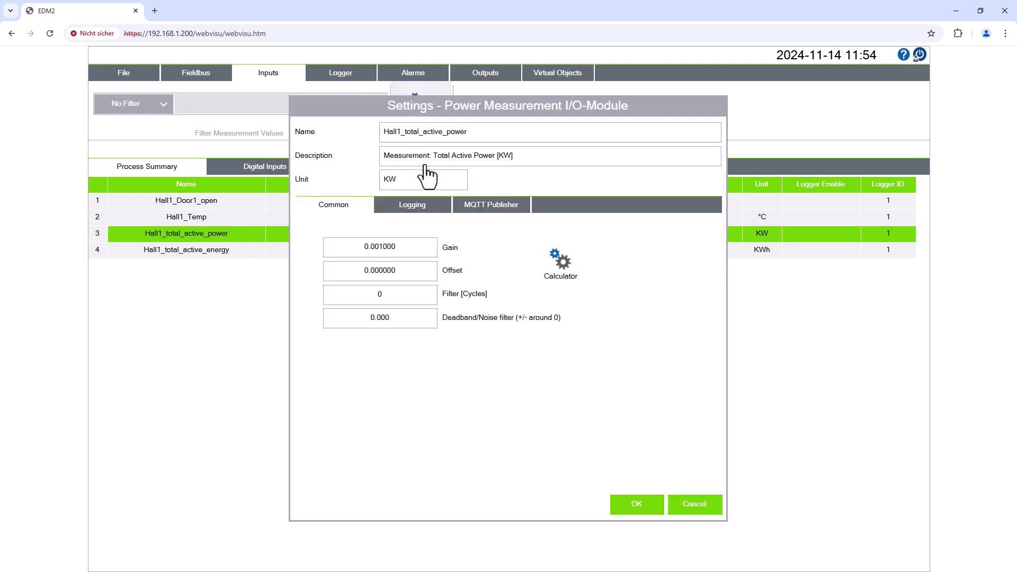
Keep Default_Logger as the Selective Logger Reference on the Logging tab.
left_click(438, 203)
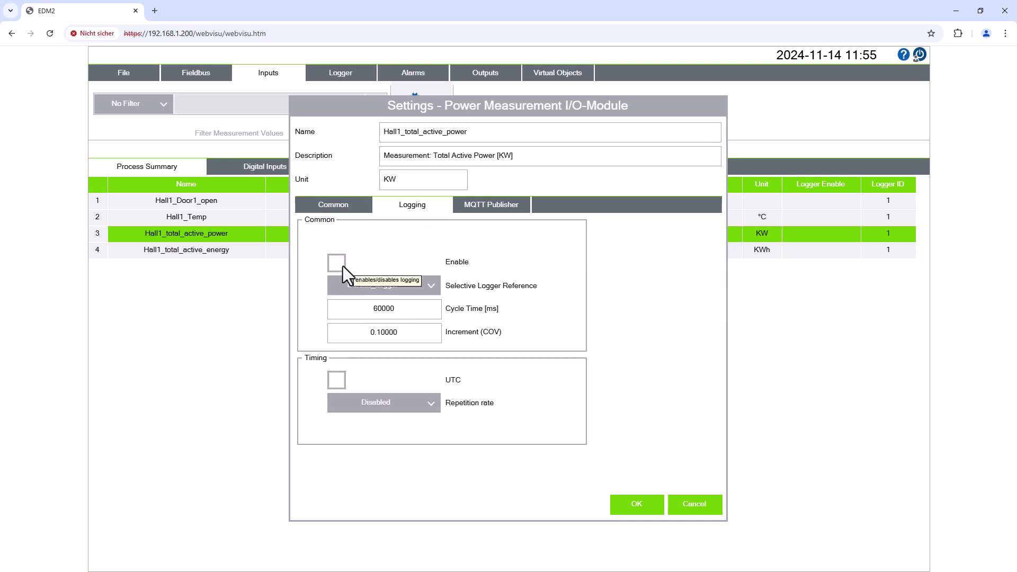
left_click(433, 286)
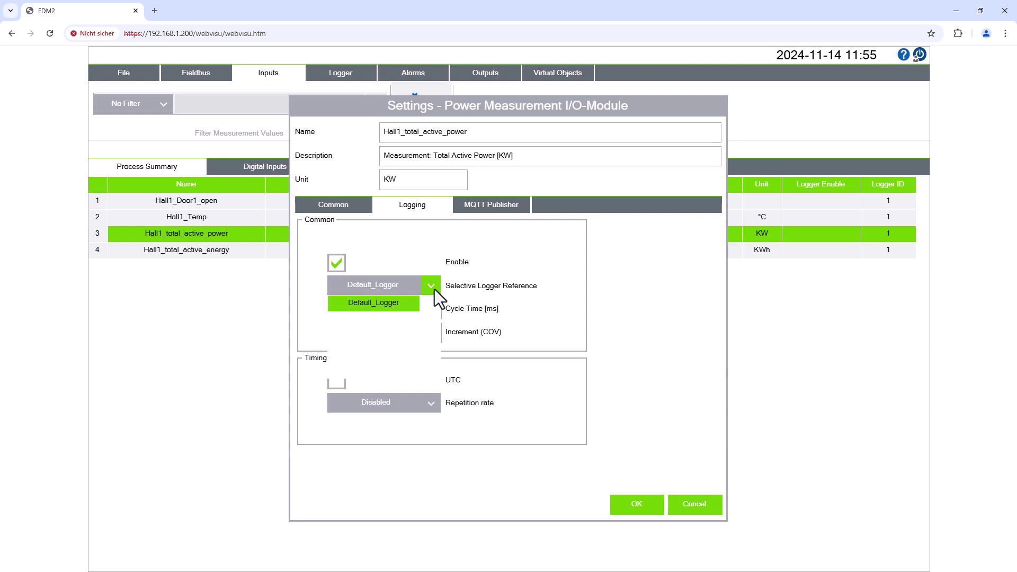
left_click(435, 290)
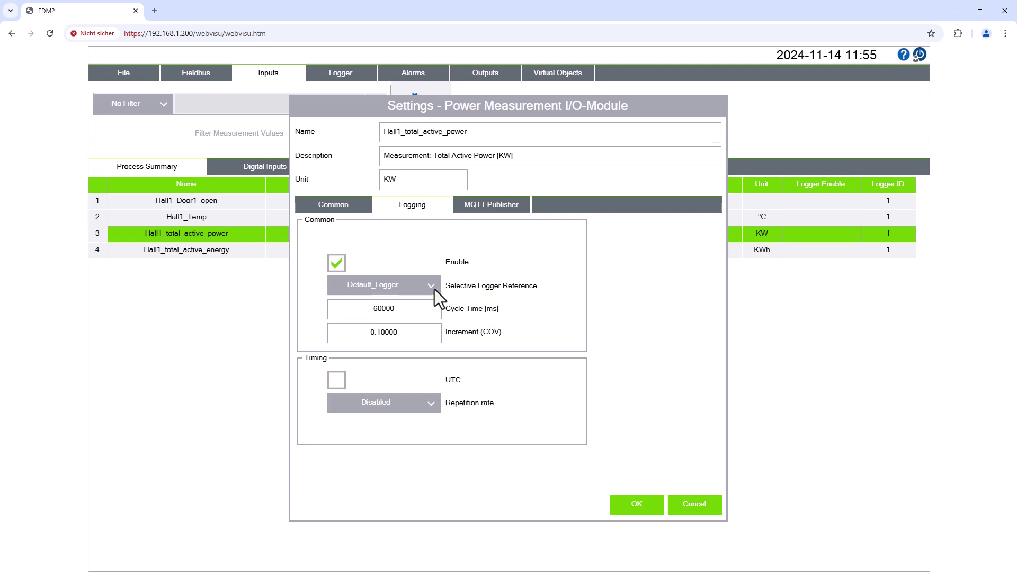
Leave repetition rate Disabled, set cycle time 10000 ms and increment 0, and confirm.
left_click(434, 412)
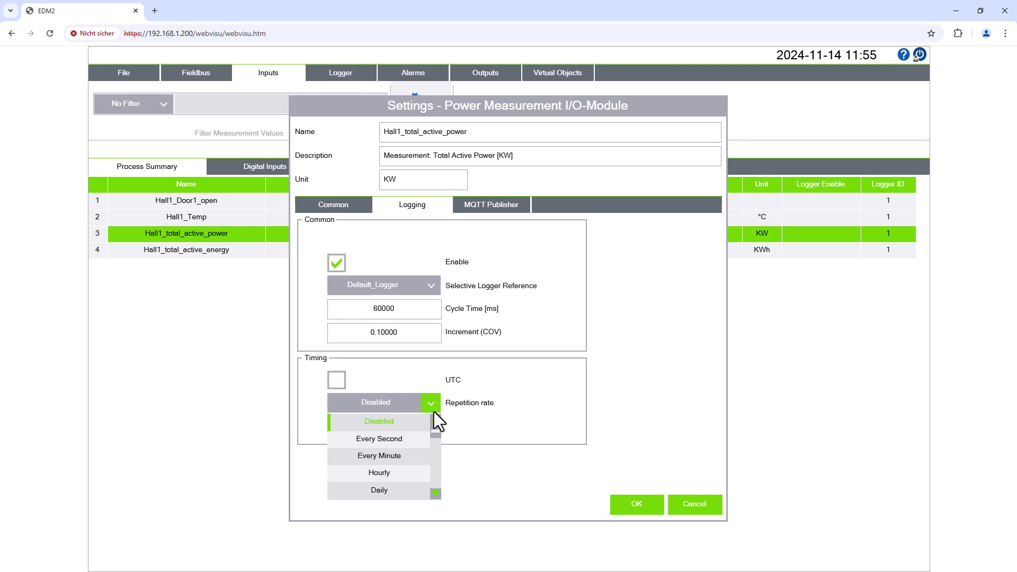
left_click(434, 412)
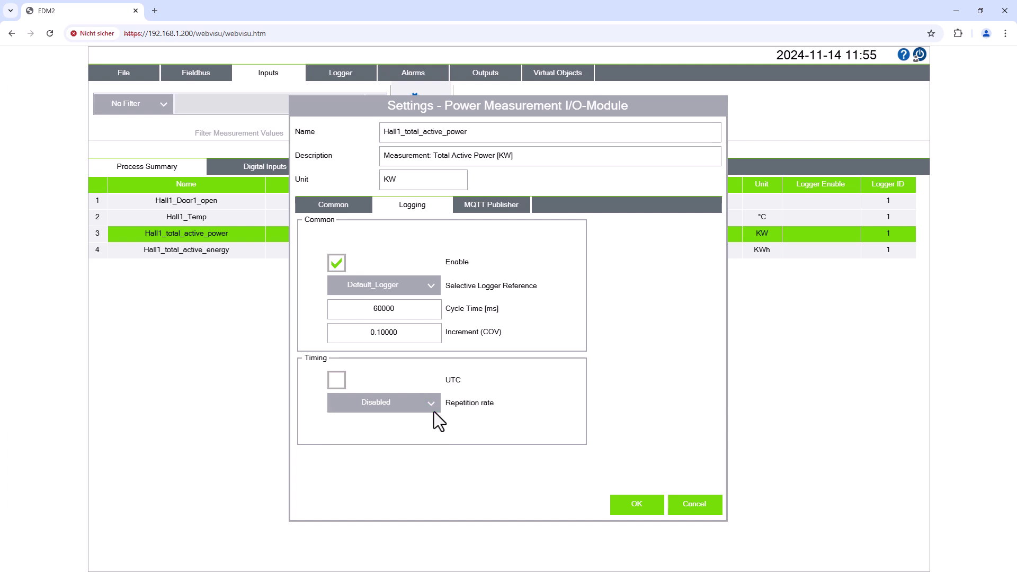
left_click(384, 309)
type("10000")
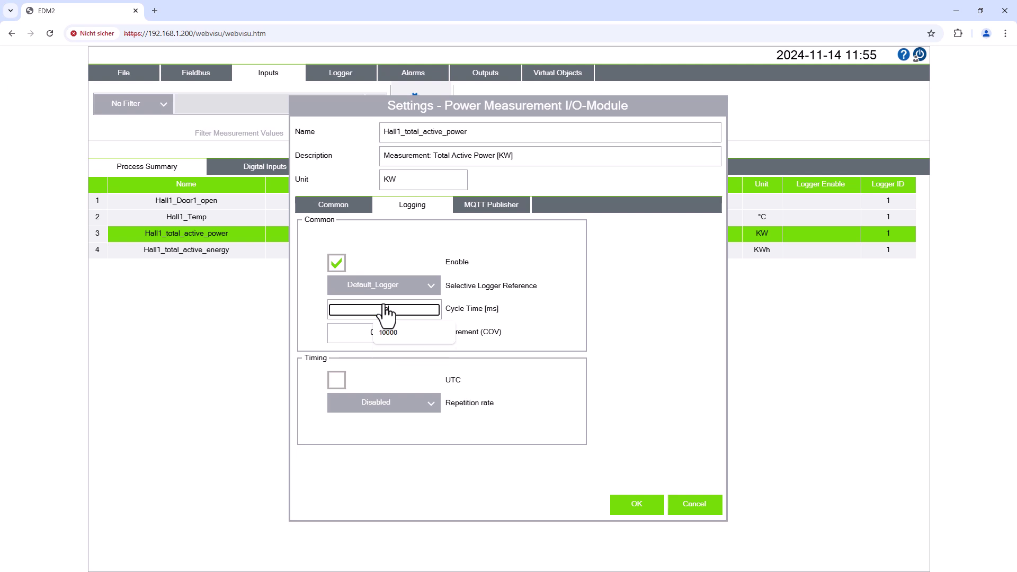
key("Return")
left_click(413, 335)
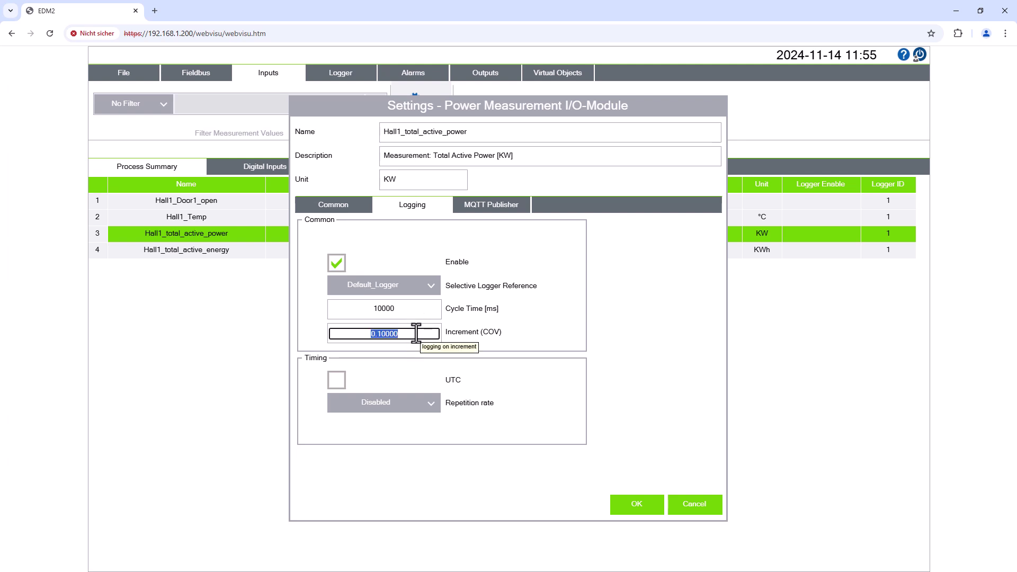
type("0")
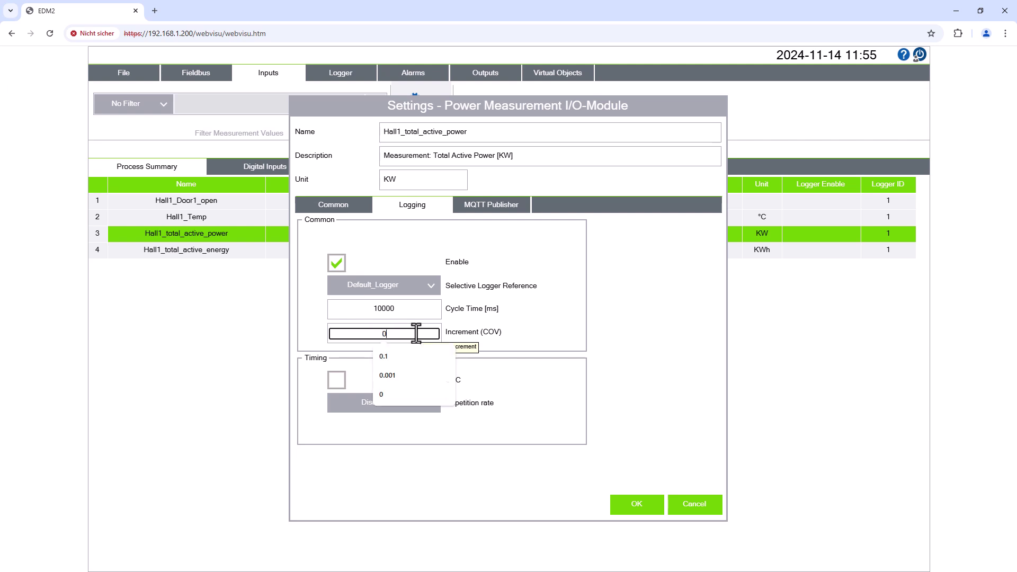
key("Return")
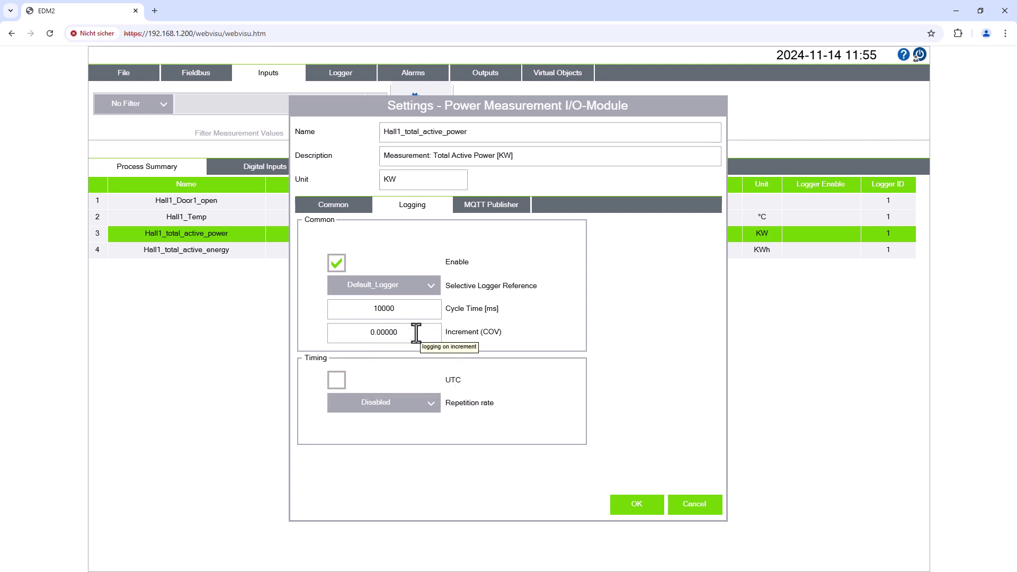
left_click(640, 502)
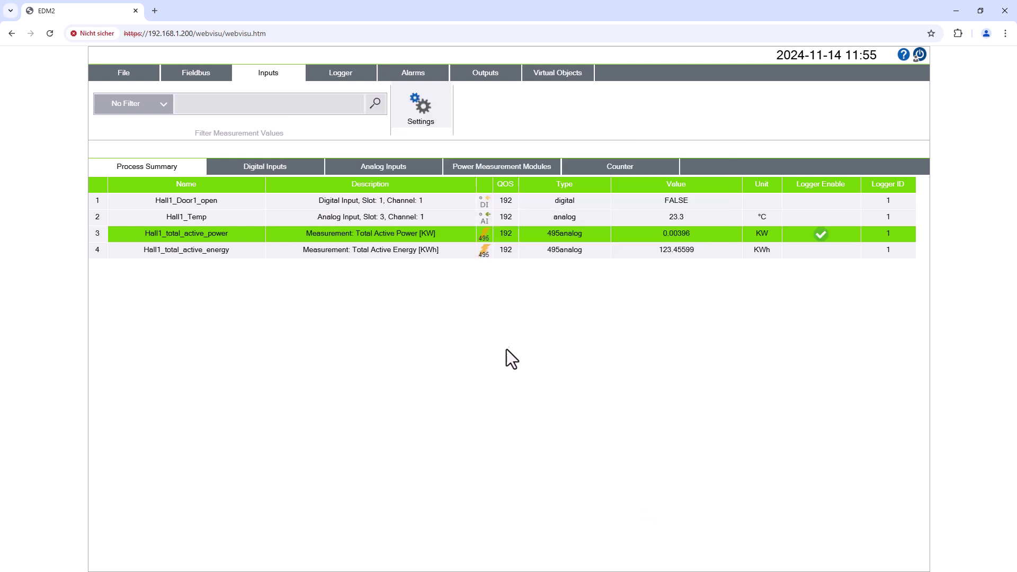
Enable Hall1_Door1_open logging with a 0 ms cycle time and confirm.
left_click(431, 198)
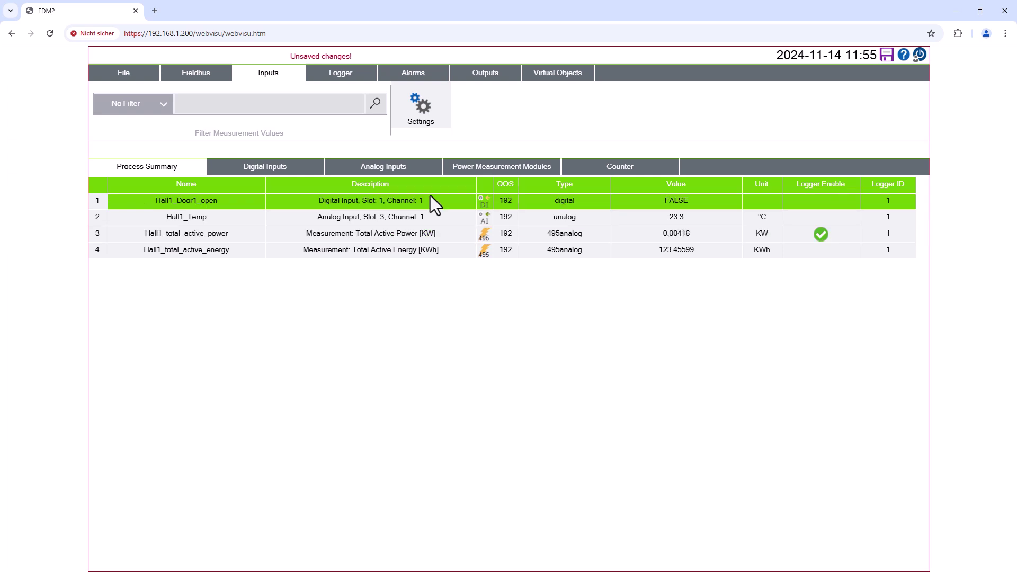
left_click(432, 125)
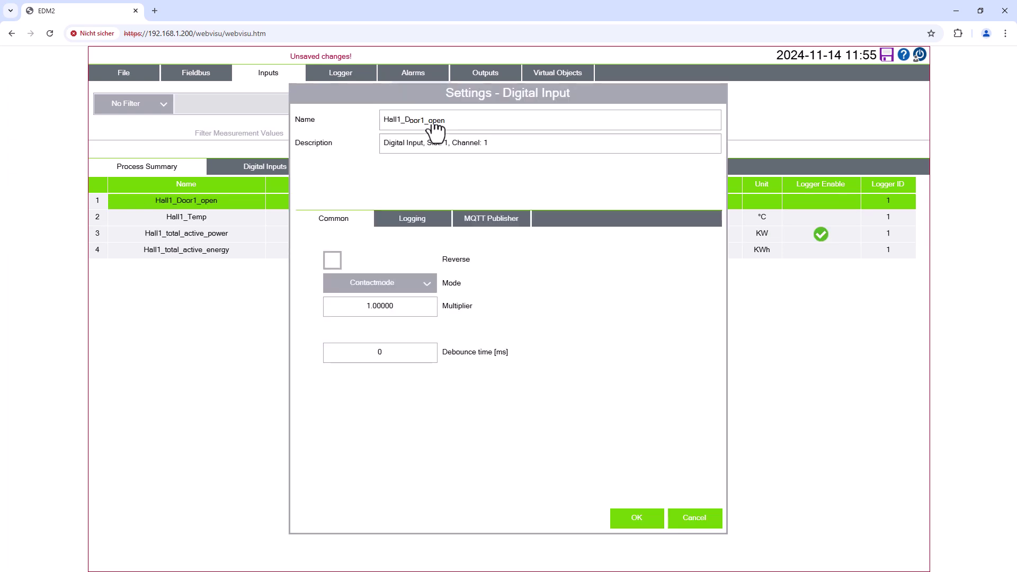
left_click(429, 220)
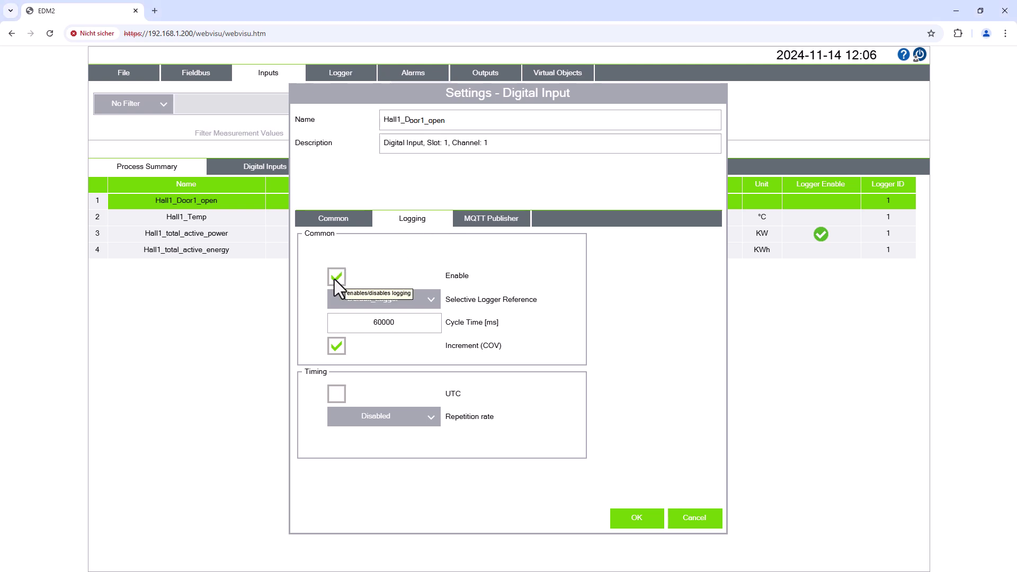
left_click(406, 326)
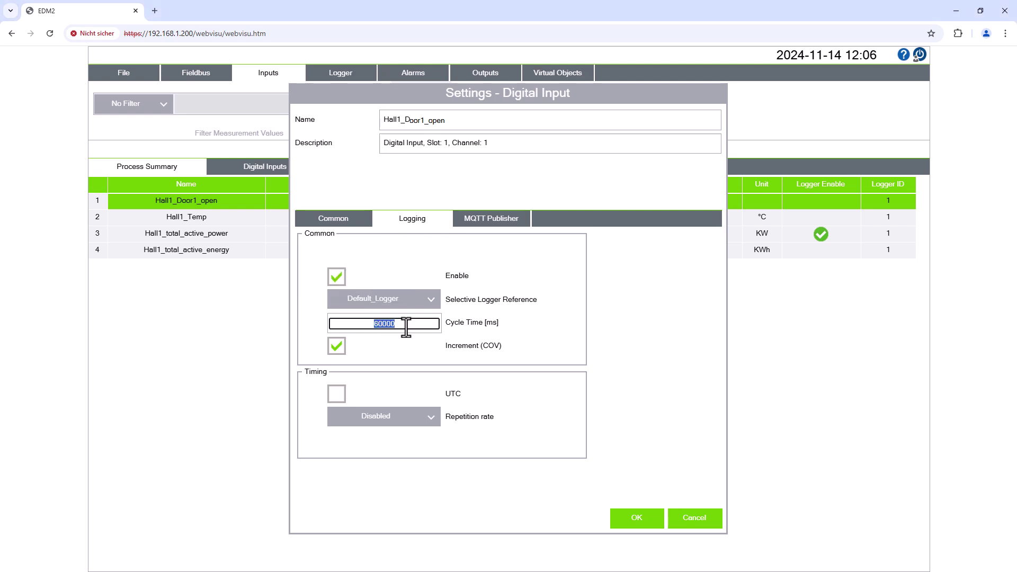
left_click(351, 354)
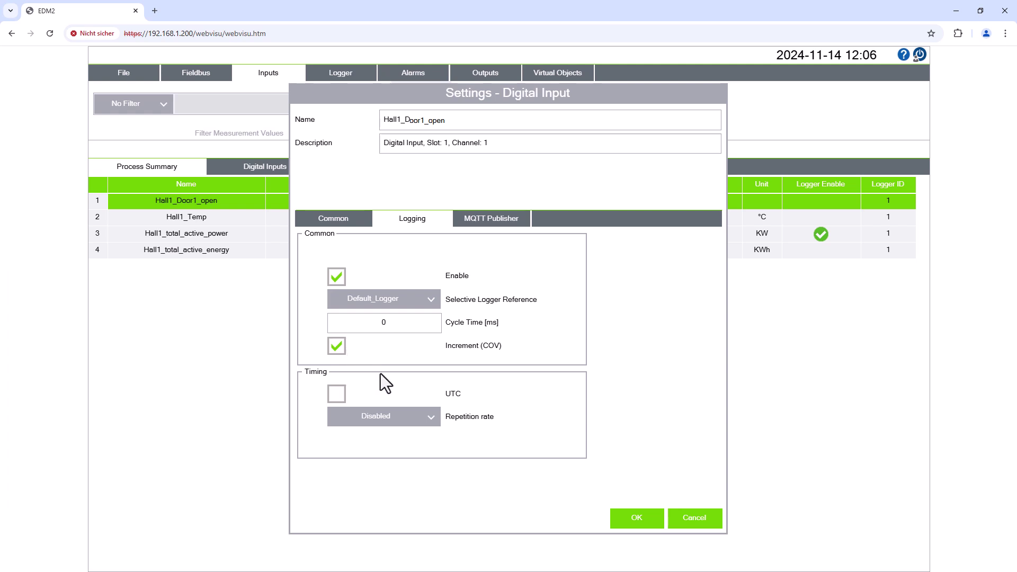
left_click(663, 527)
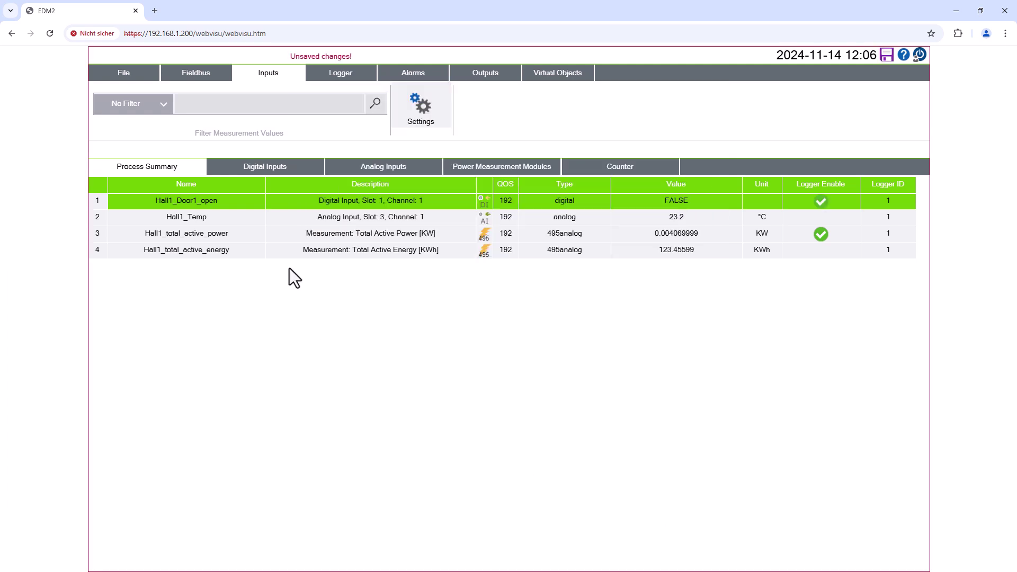
Enable Hall1_Temp logging with cycle time 10000 ms and increment 0.
left_click(277, 217)
left_click(427, 124)
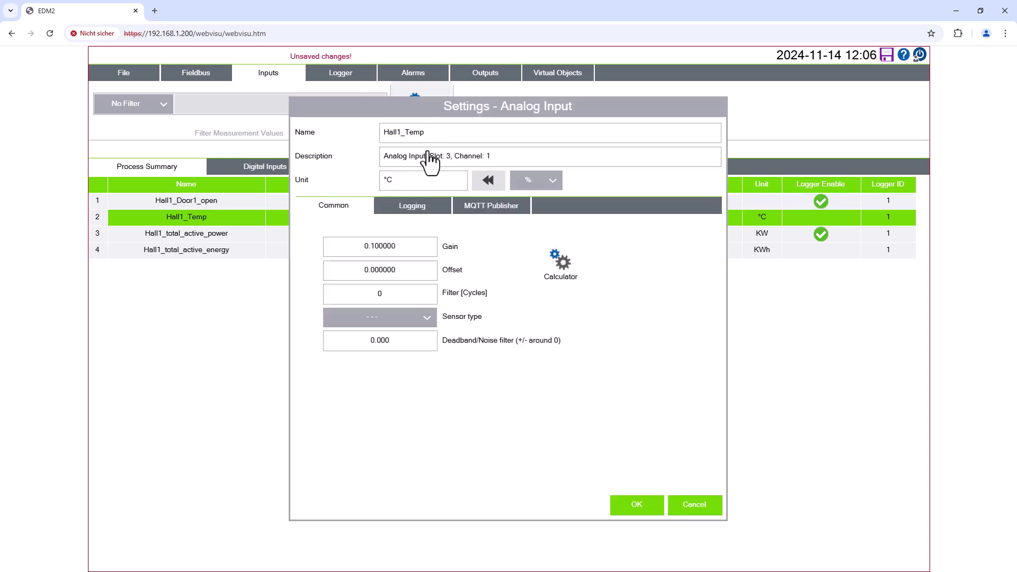
left_click(432, 206)
left_click(337, 264)
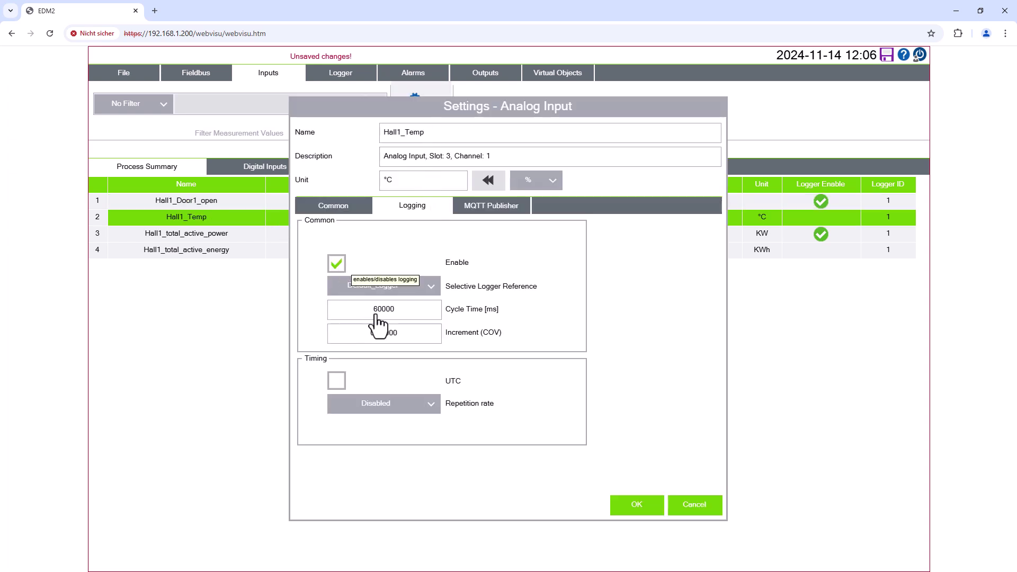
double_click(380, 310)
type("10000")
double_click(380, 332)
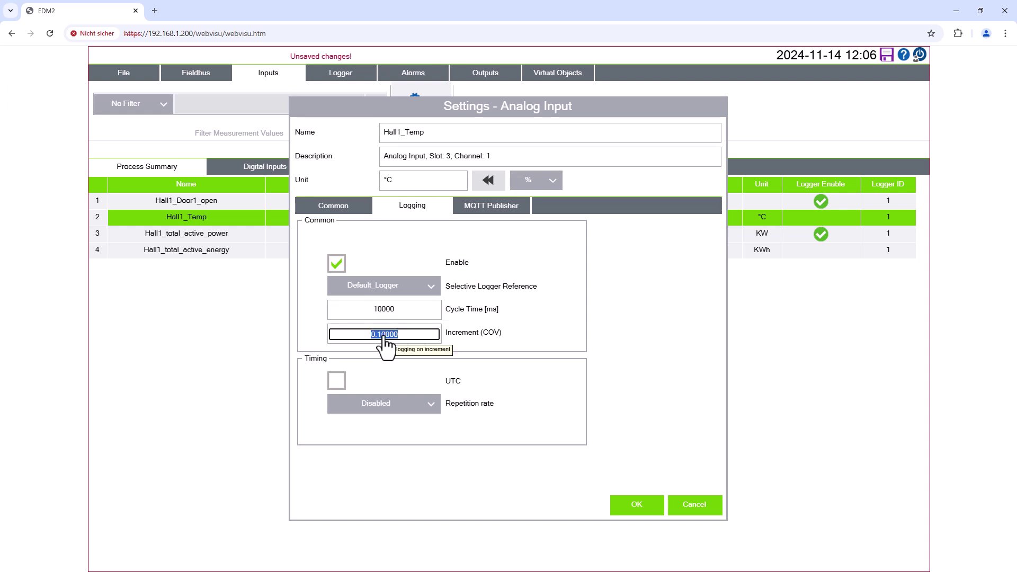
type("0")
left_click(634, 507)
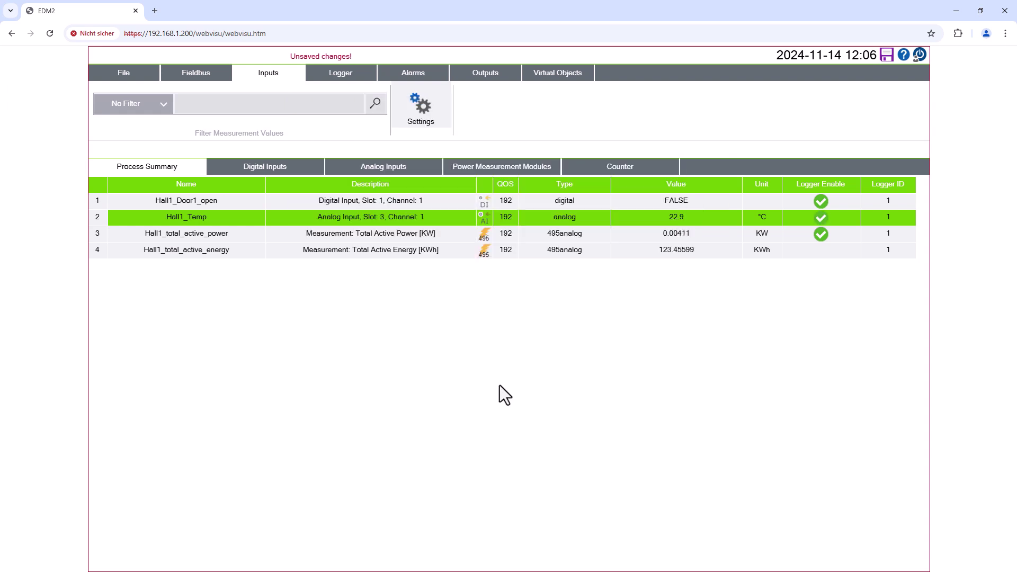
Enable Hall1_total_active_energy logging with cycle time 10000 ms and increment 0.
left_click(394, 251)
left_click(418, 119)
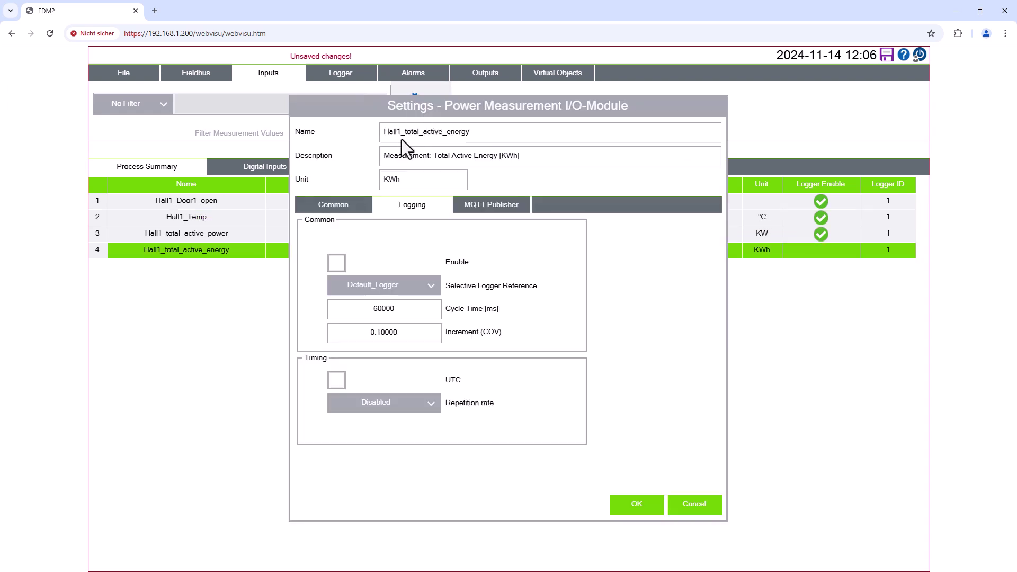
left_click(341, 263)
double_click(374, 310)
type("10000")
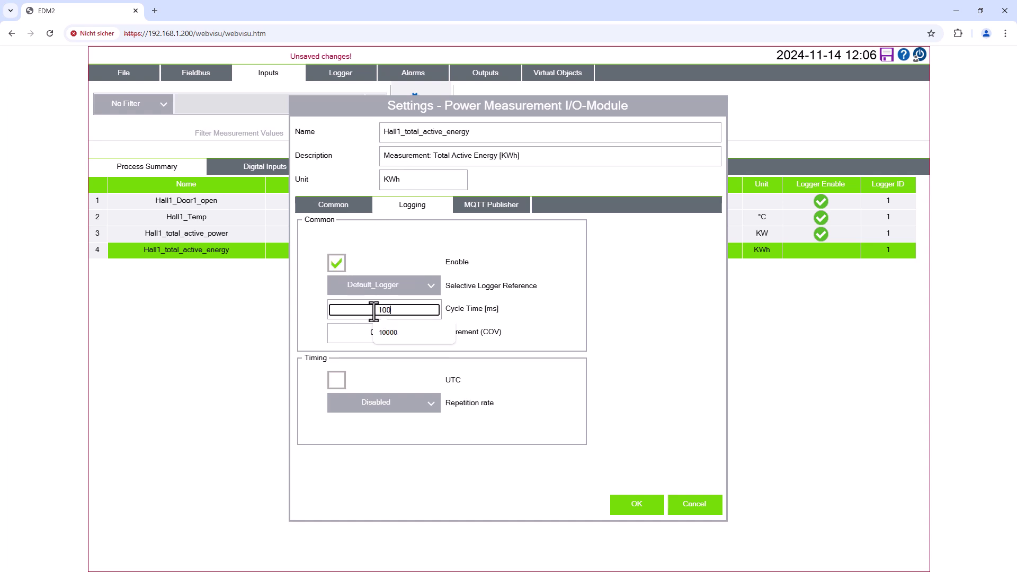
left_click(389, 334)
type("00")
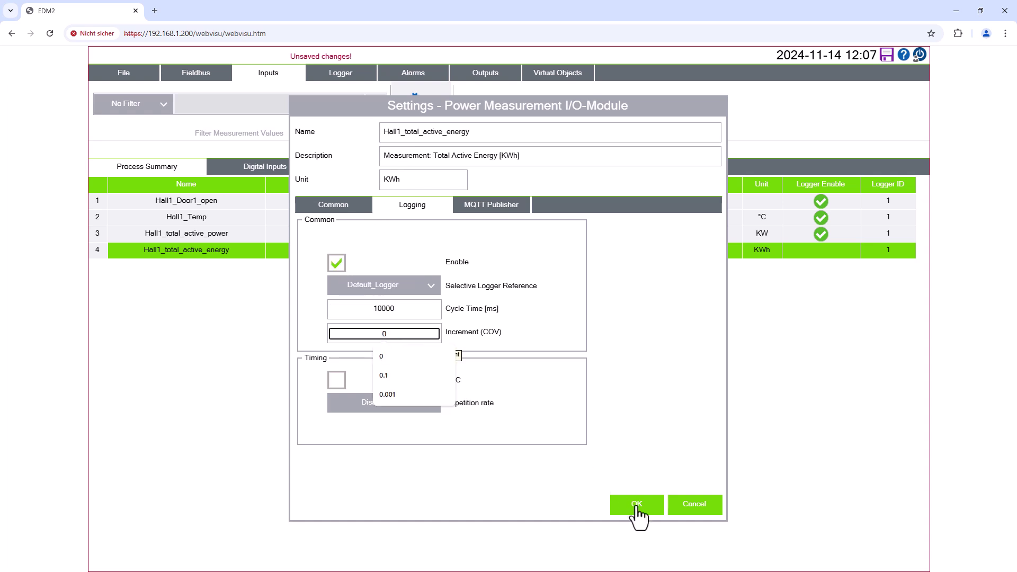
left_click(636, 503)
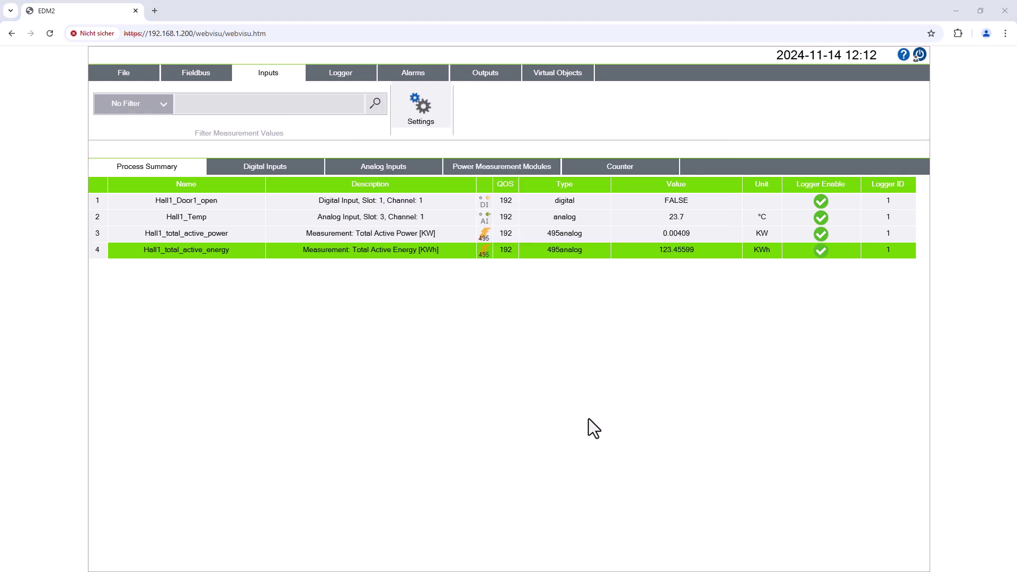
Open the Default_Logger settings and keep local database as its destination.
left_click(366, 73)
left_click(127, 207)
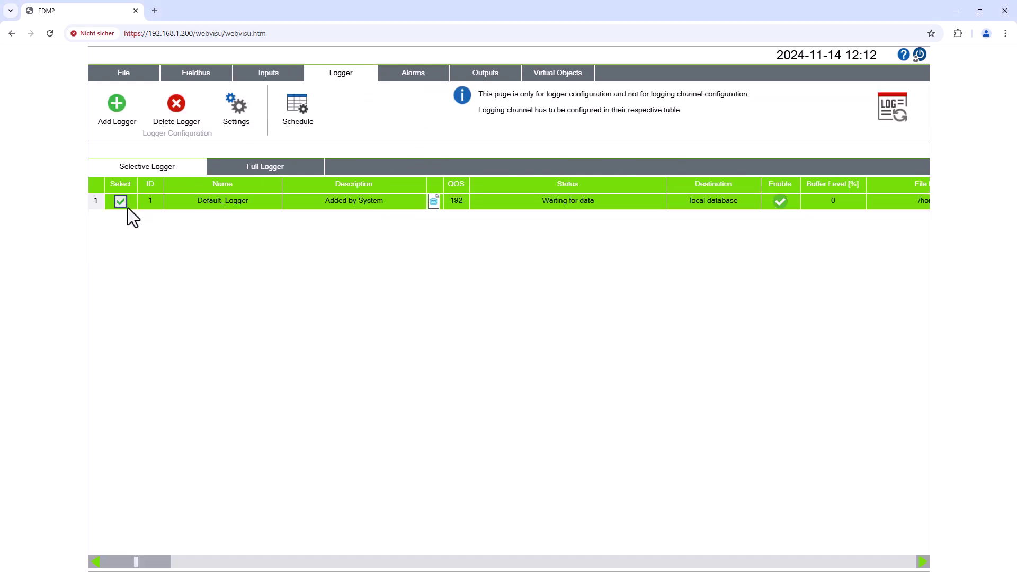
left_click(236, 123)
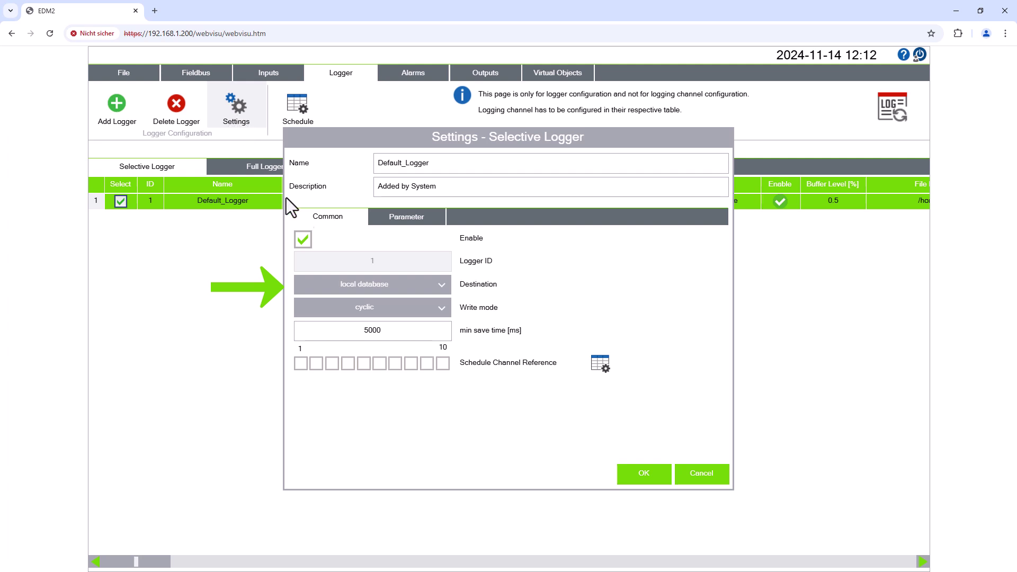
left_click(441, 289)
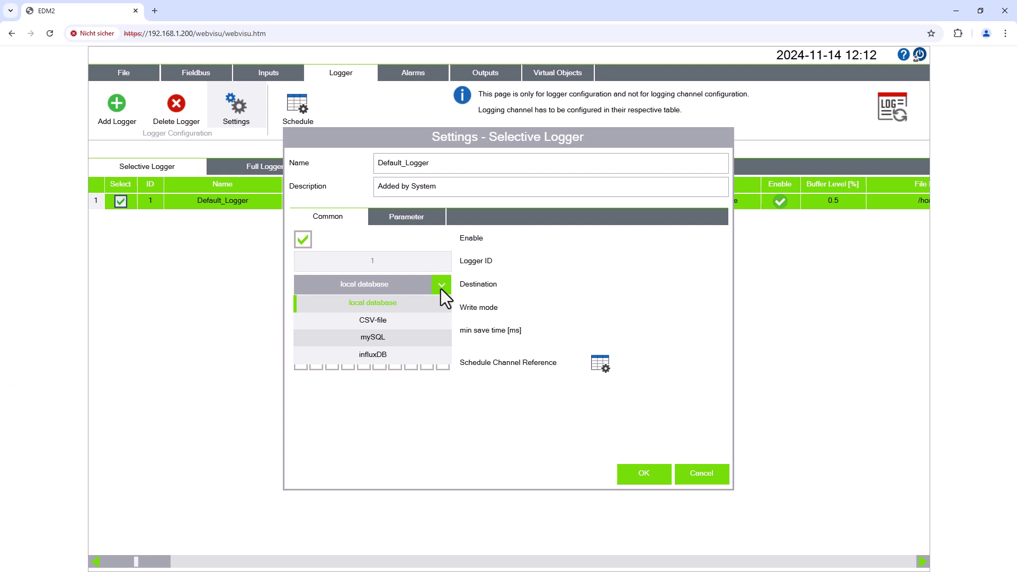
left_click(442, 289)
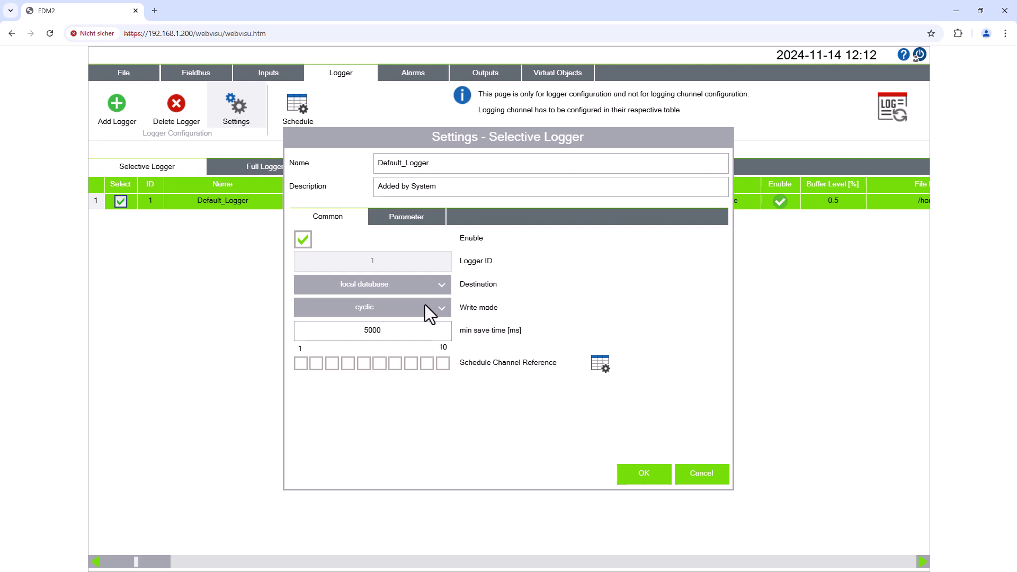
Enter 60000 ms as the Default_Logger's min save time on the Common tab.
left_click(401, 332)
type("6")
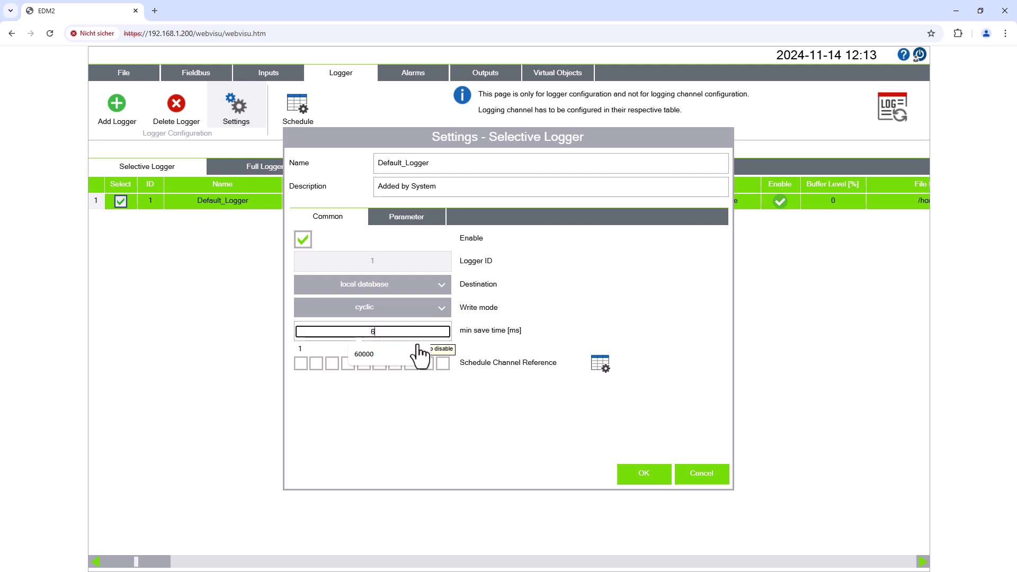
type("0000")
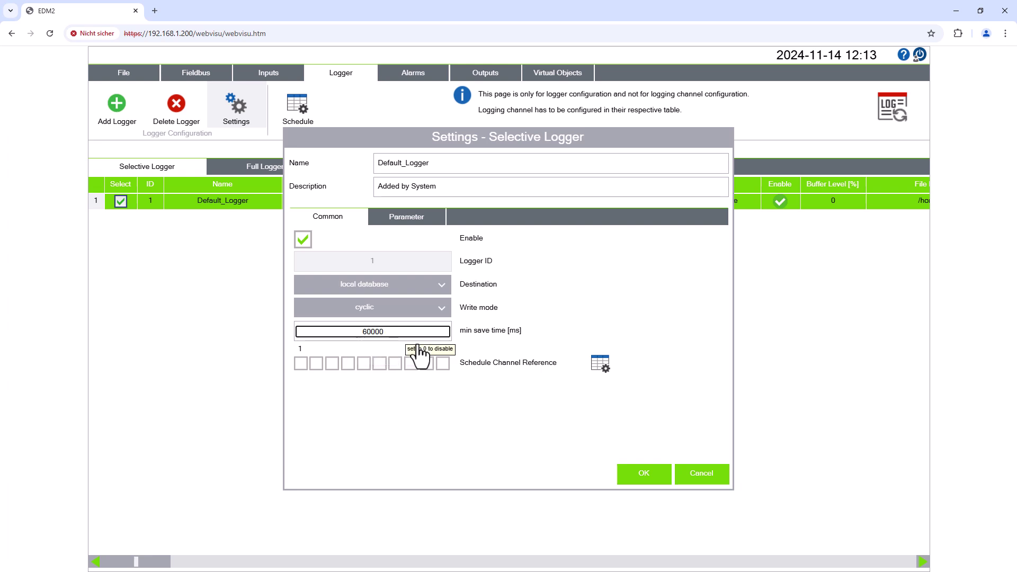
left_click(484, 348)
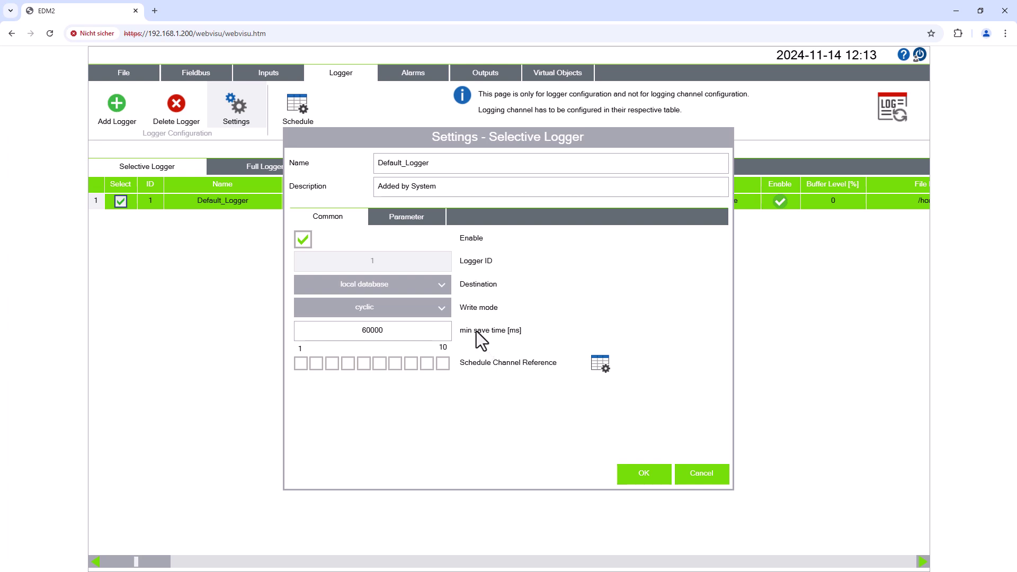
Choose 'at 90% filling buffer' as the Default_Logger write mode.
left_click(443, 309)
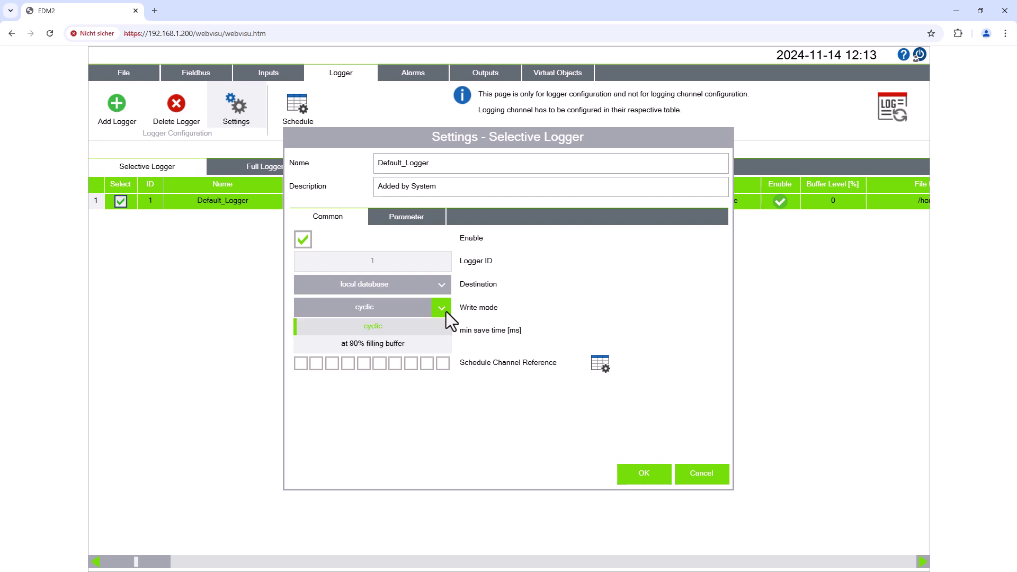
left_click(410, 344)
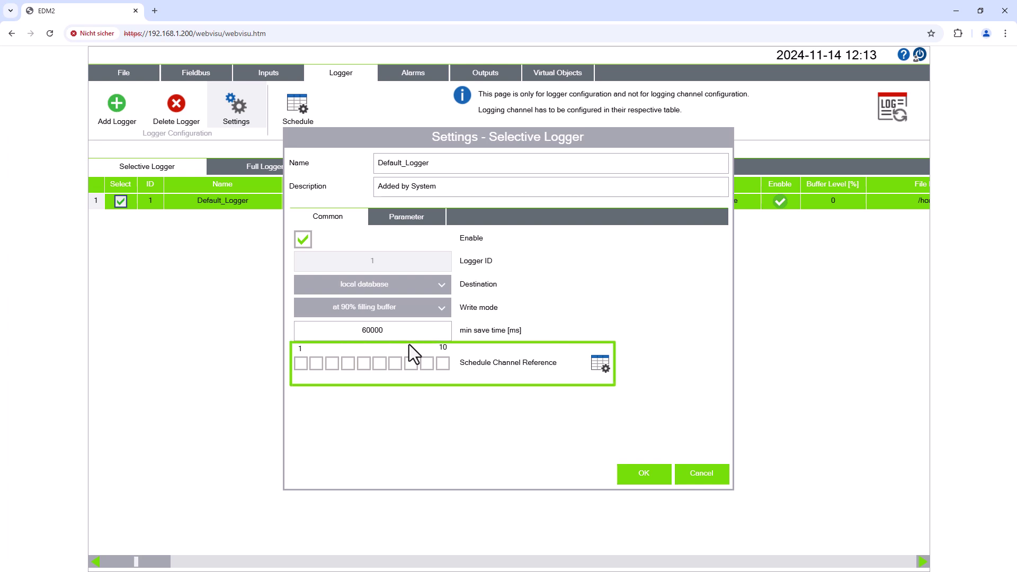
Set the Default_Logger database path to /media/sd/.
left_click(415, 216)
left_click(417, 235)
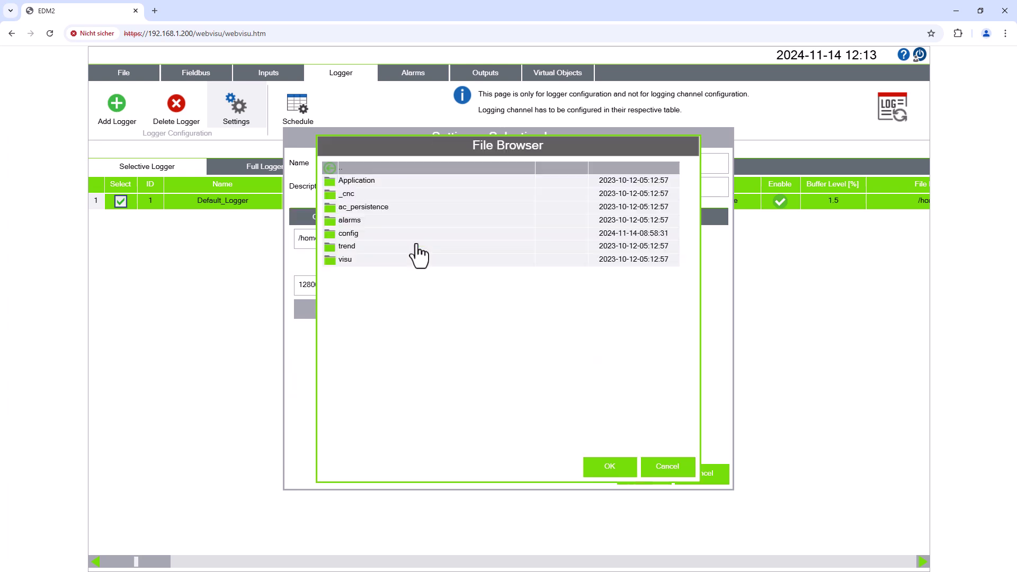
left_click(328, 164)
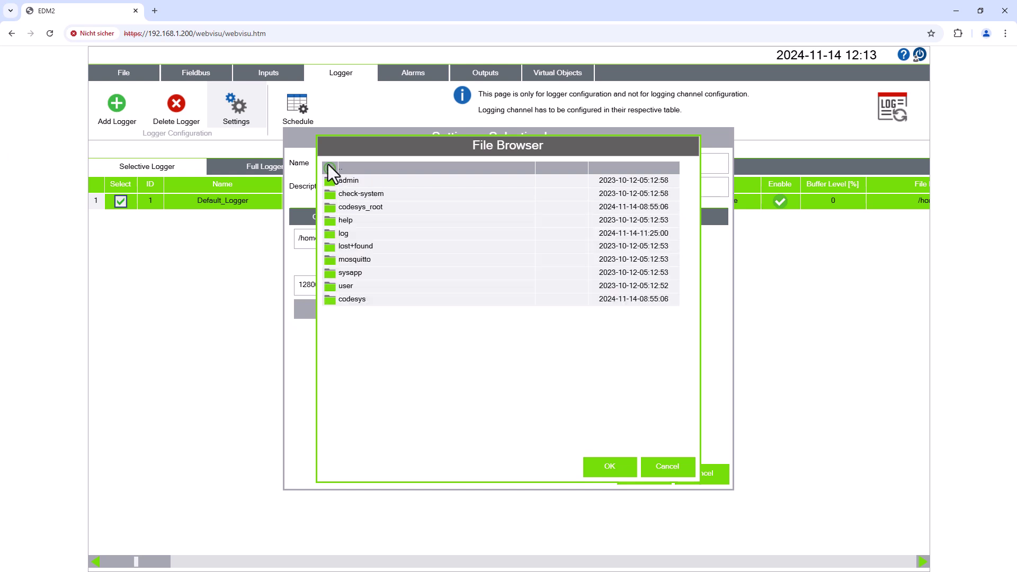
left_click(336, 262)
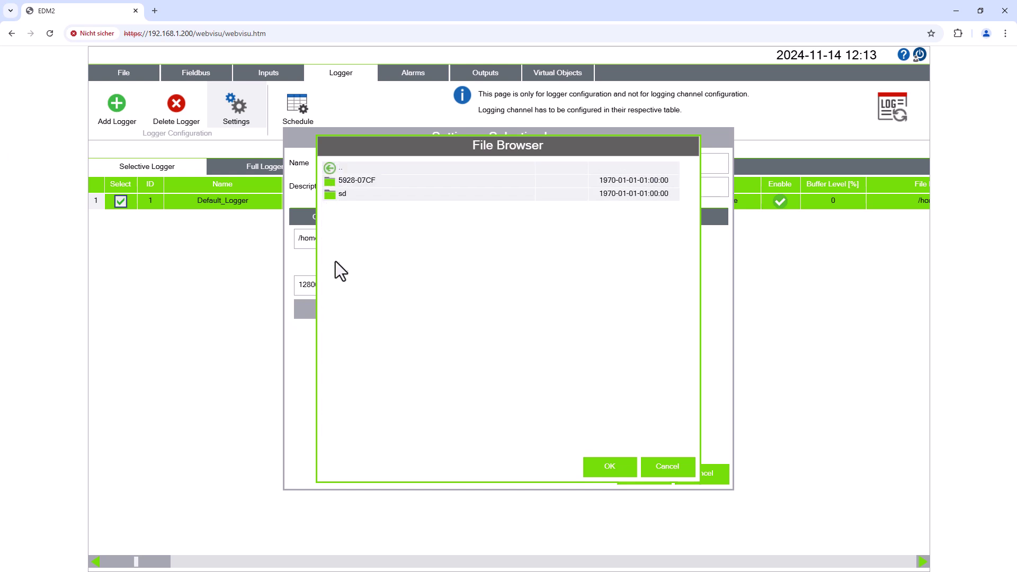
left_click(331, 196)
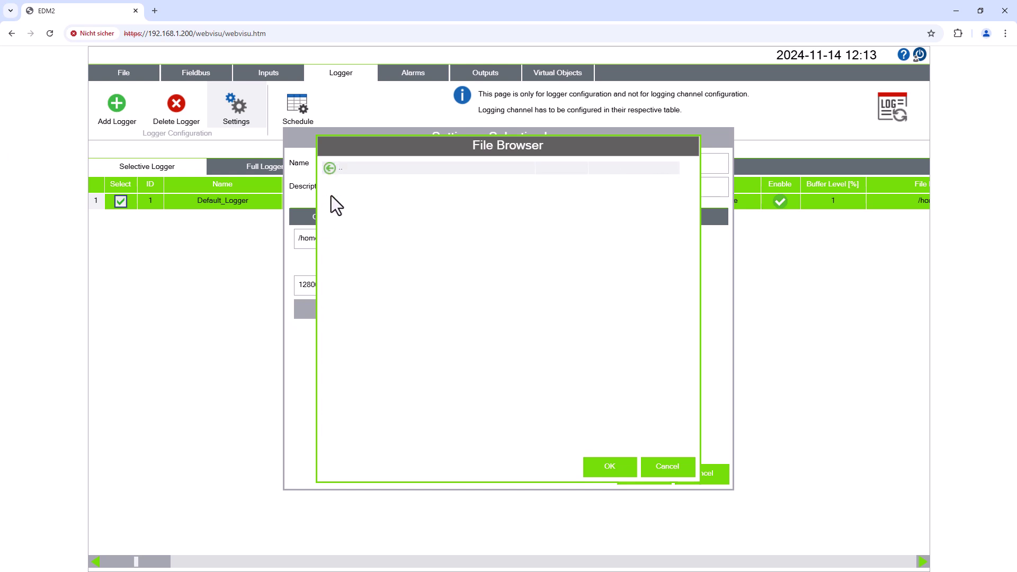
left_click(609, 468)
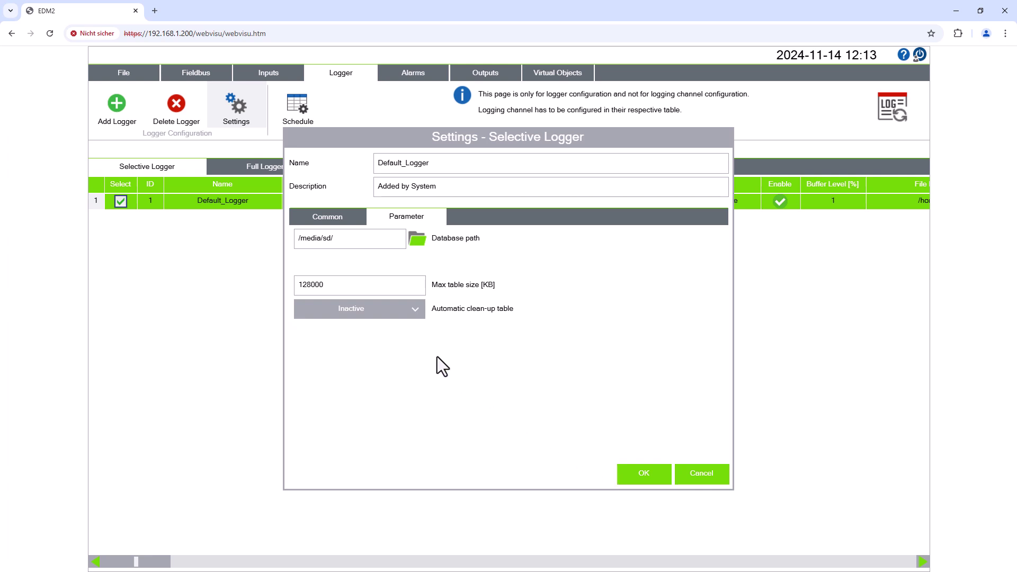
Set automatic clean-up to Oldest data [%] at 20 and save the settings.
left_click(411, 310)
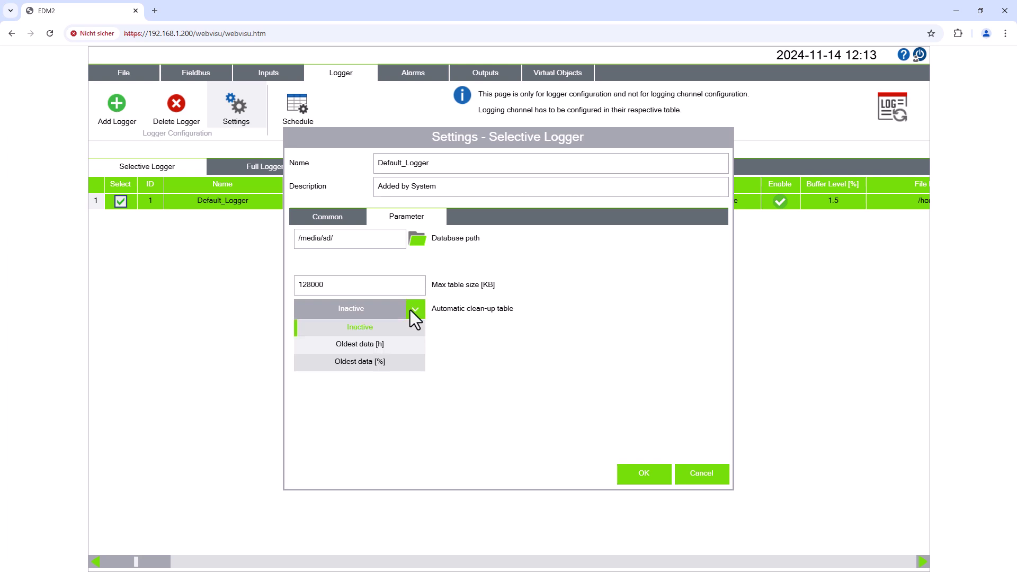
left_click(398, 345)
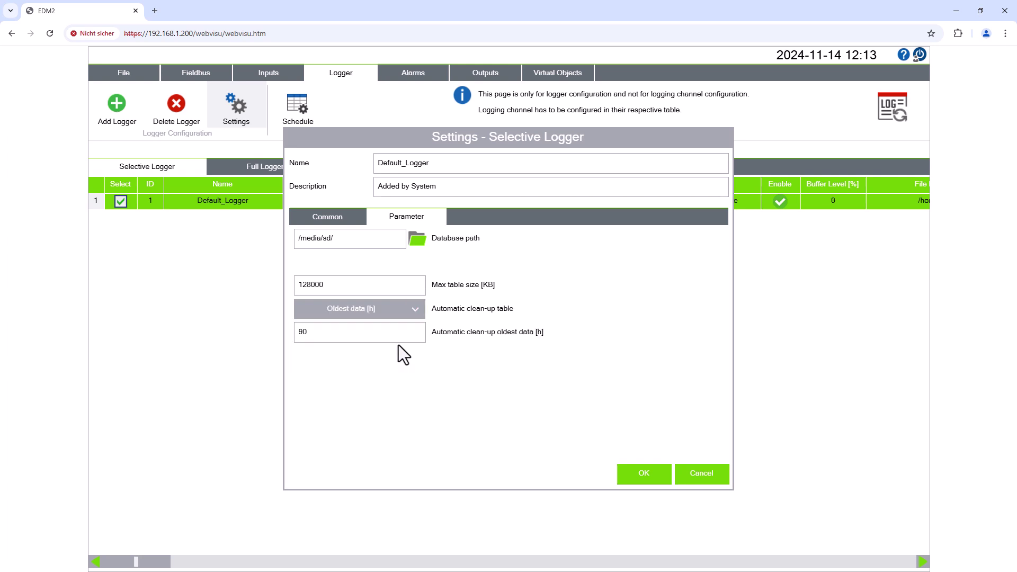
left_click(416, 312)
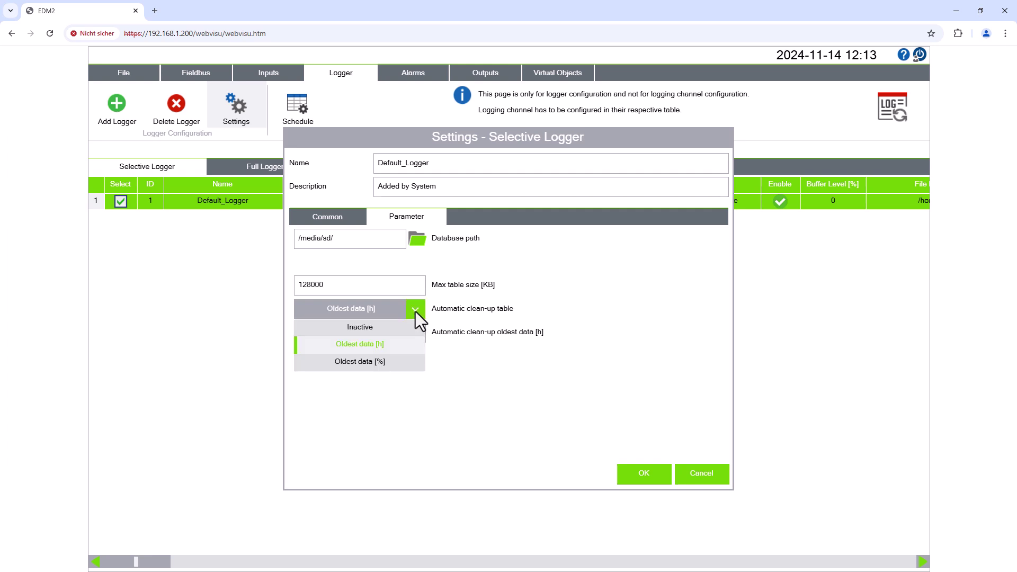
left_click(390, 365)
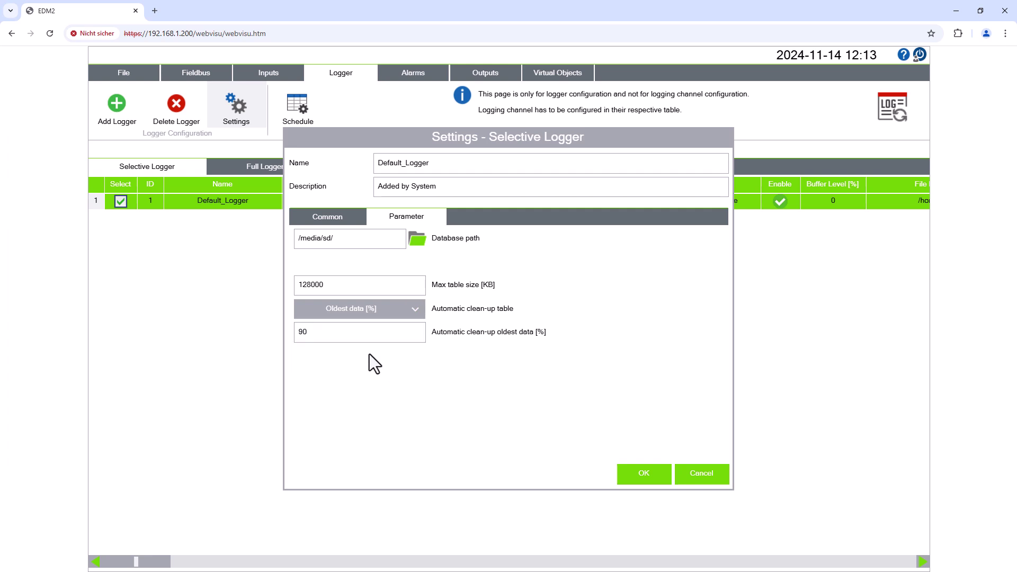
double_click(311, 336)
type("2")
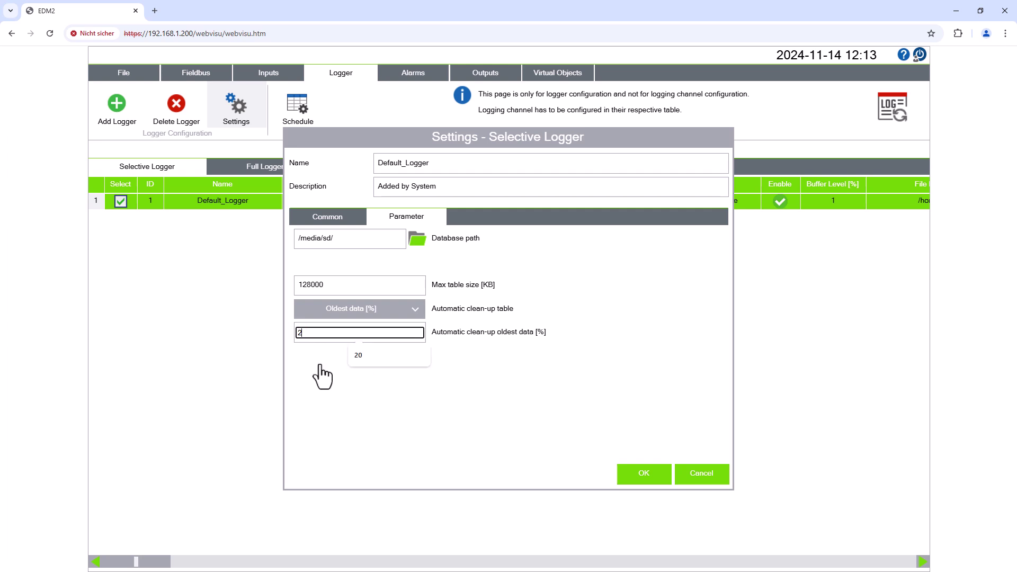
type("0")
key("Return")
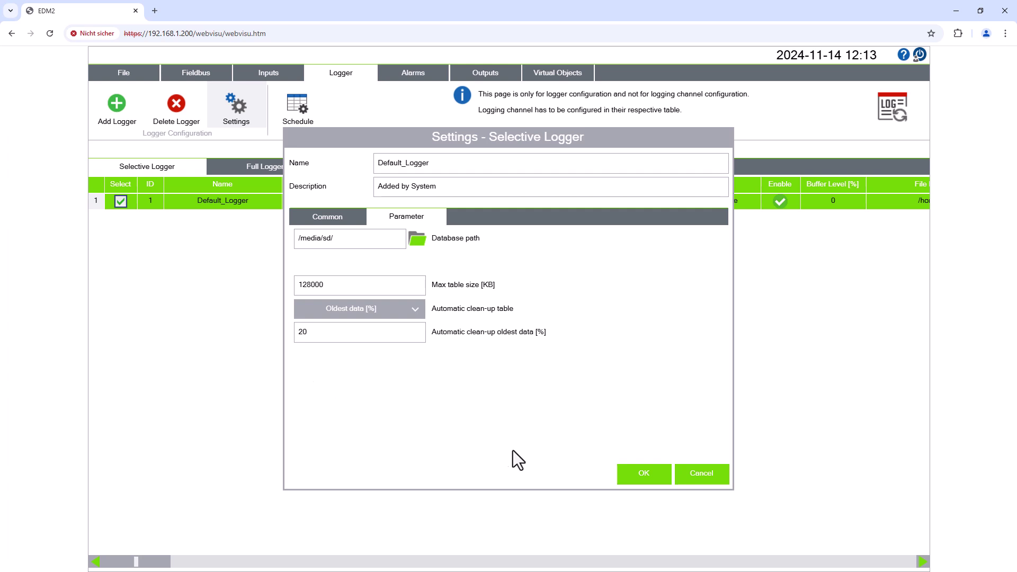
left_click(650, 477)
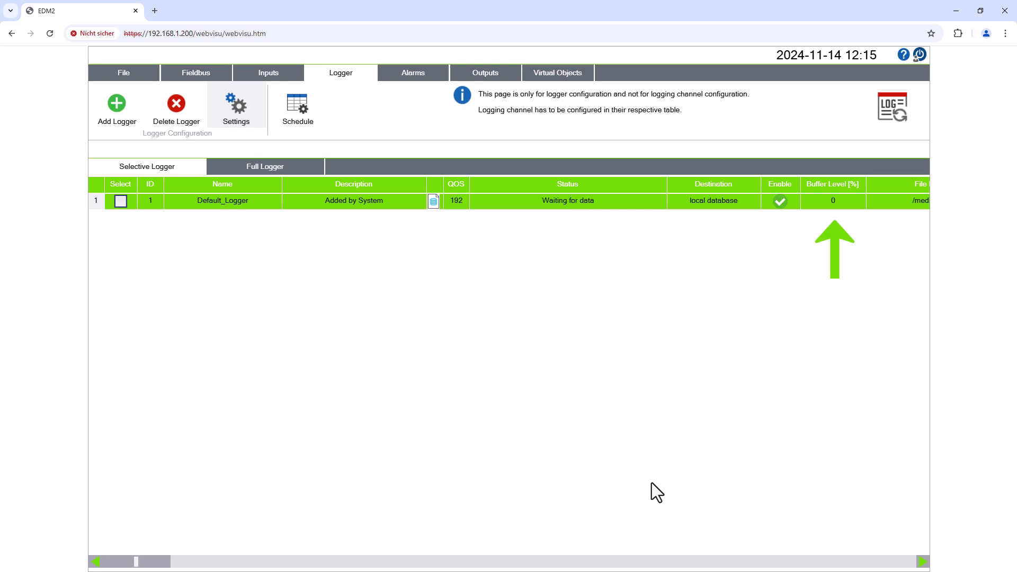
left_click_drag(136, 561, 902, 565)
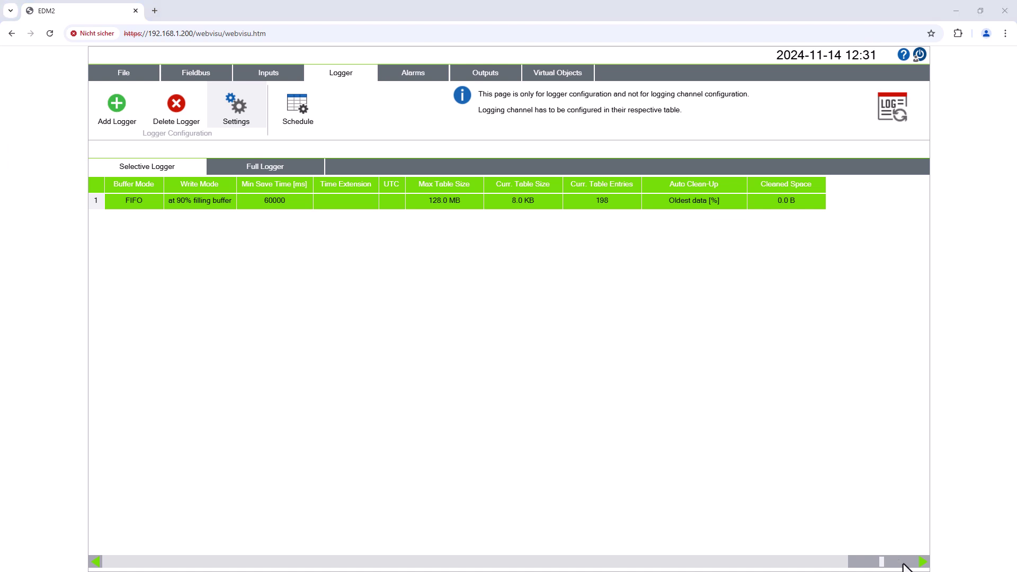
Disable the Full_Logger and apply the change.
left_click(291, 165)
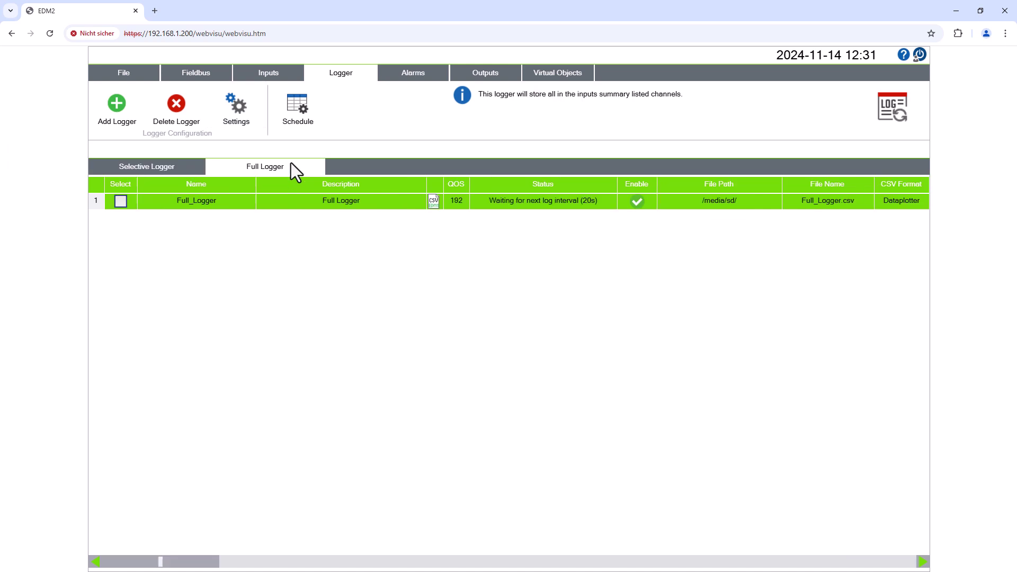
left_click(120, 201)
left_click(240, 127)
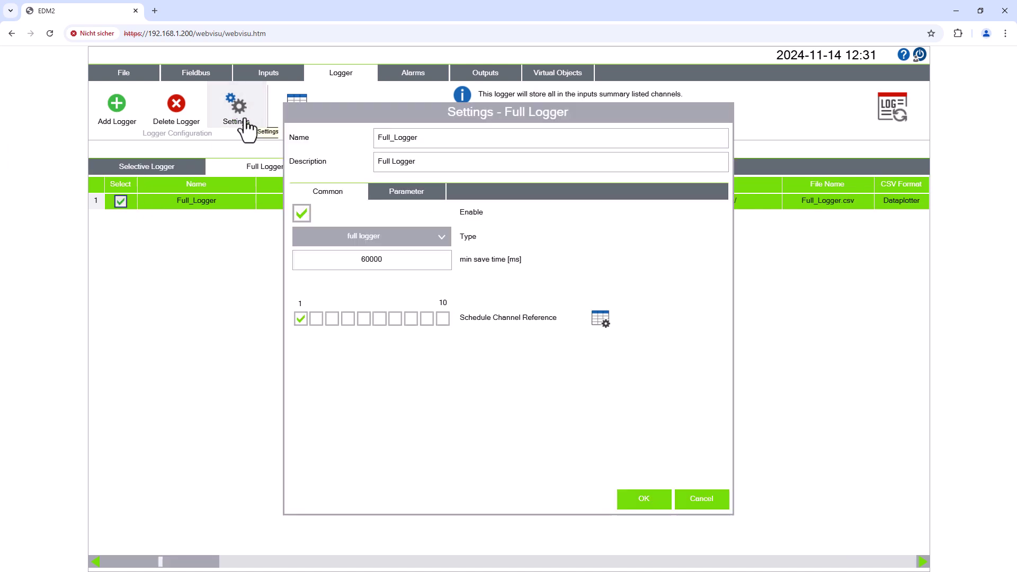
left_click(298, 211)
left_click(654, 504)
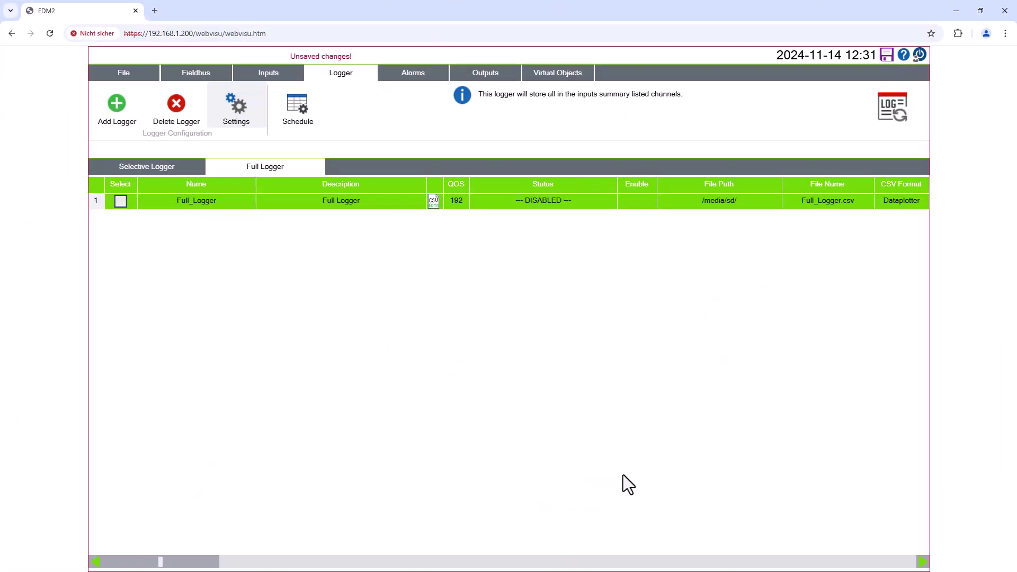
Re-enable the Full_Logger so its log countdown restarts.
left_click(237, 108)
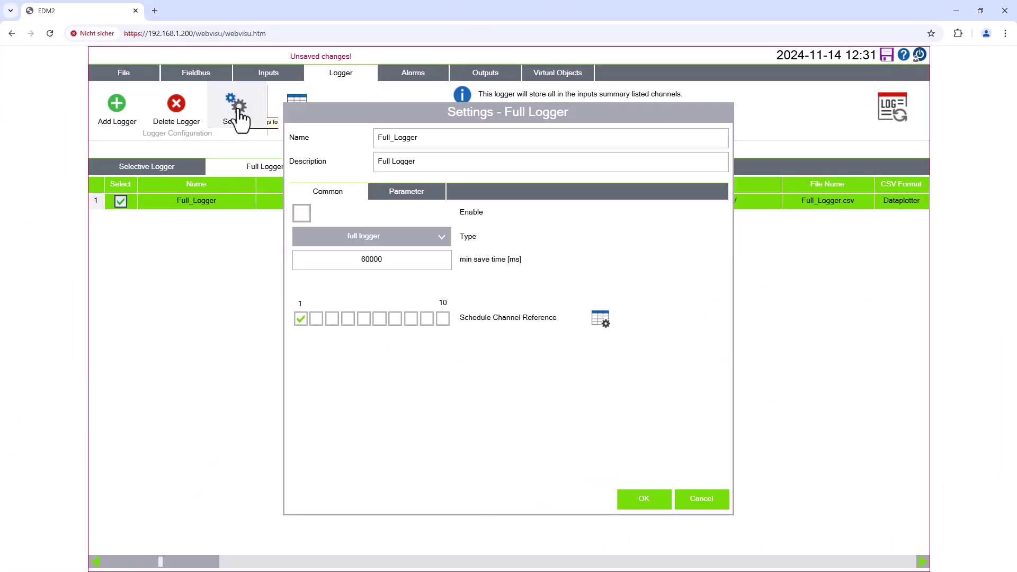
left_click(303, 215)
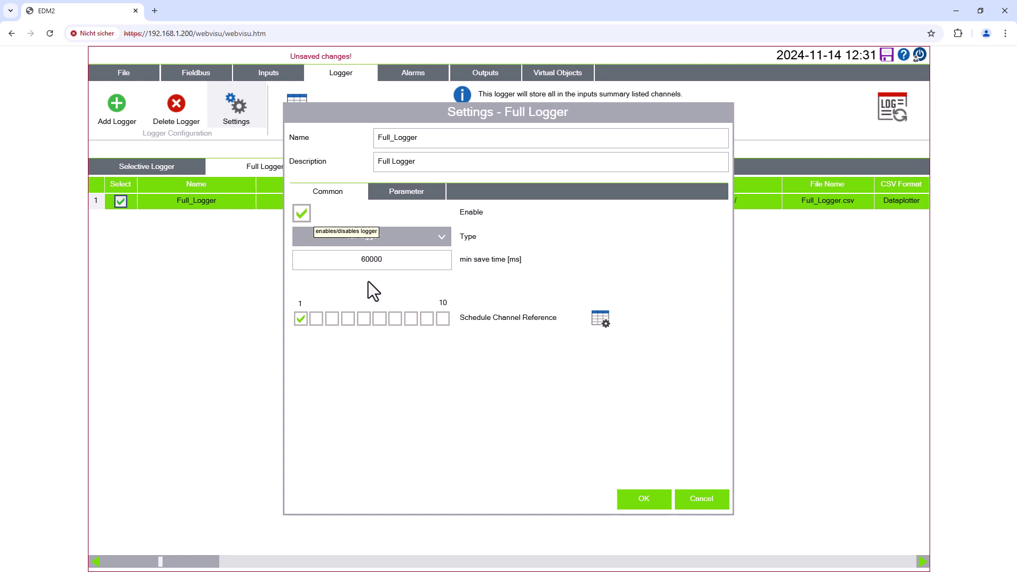
left_click(645, 500)
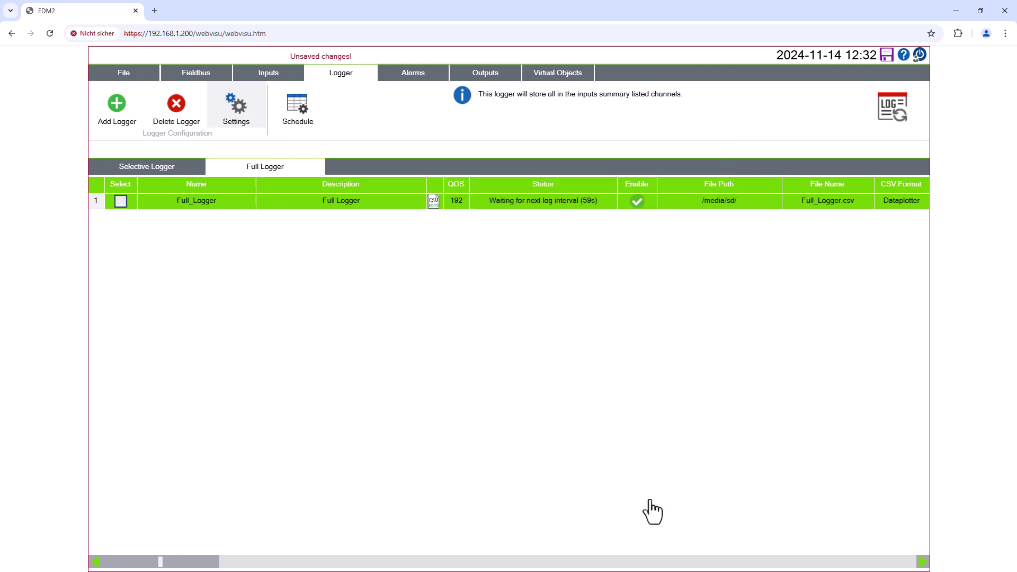